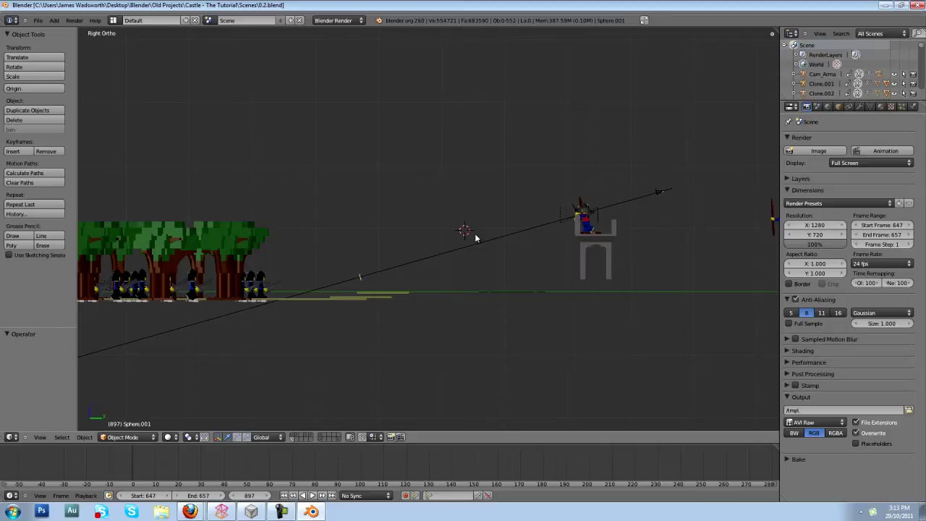
Step: Orbit down over the castle, then look through the scene camera at the two guards
middle_click_drag(470, 211, 477, 243)
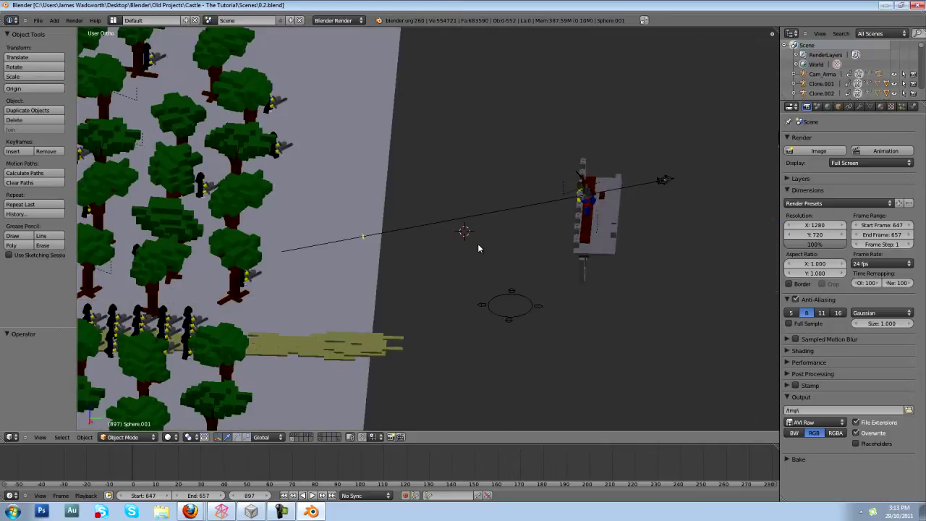
middle_click_drag(641, 250, 701, 248)
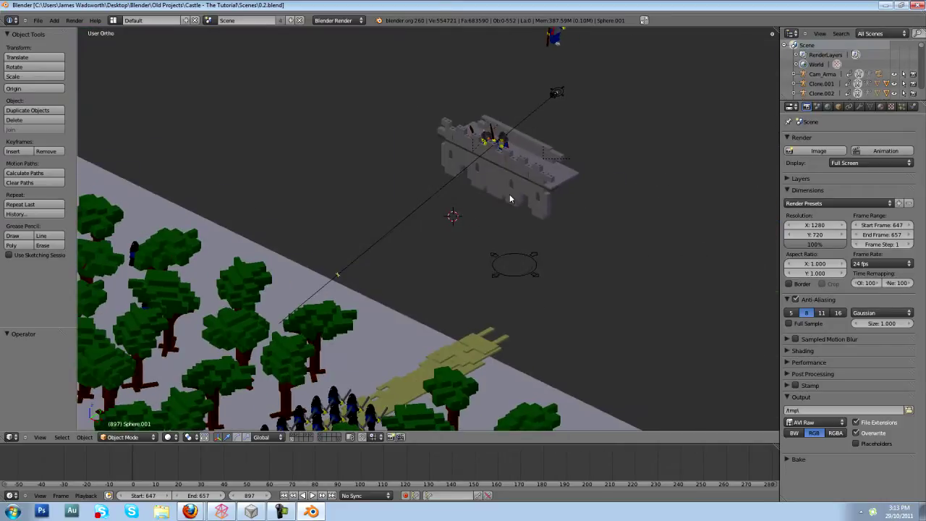
scroll(509, 198, "up", 2)
key("KP_0")
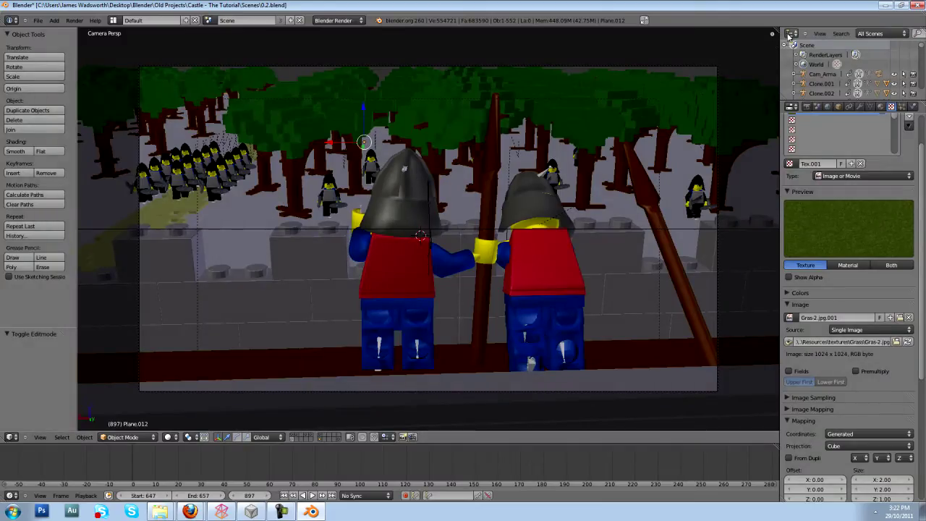
Step: Turn the Outliner area into a full-screen node editor with the backdrop enabled
left_click(791, 34)
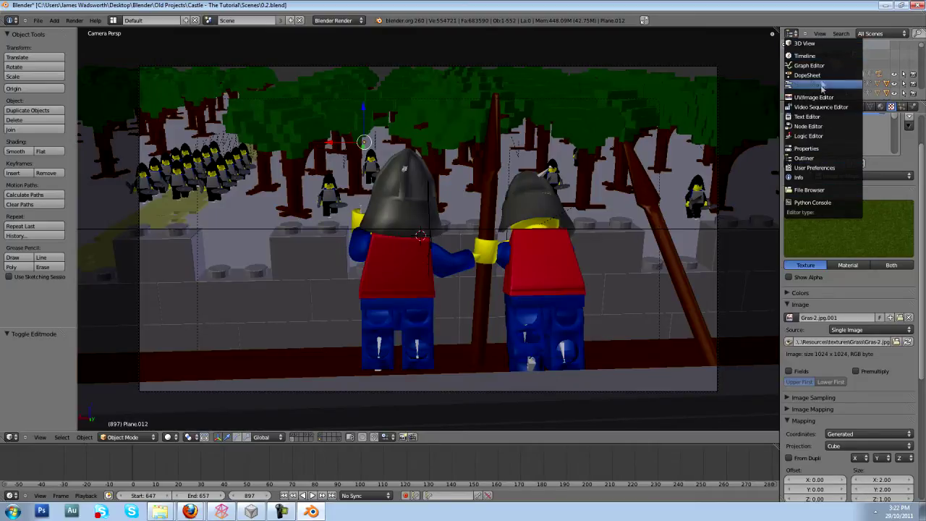
left_click(824, 126)
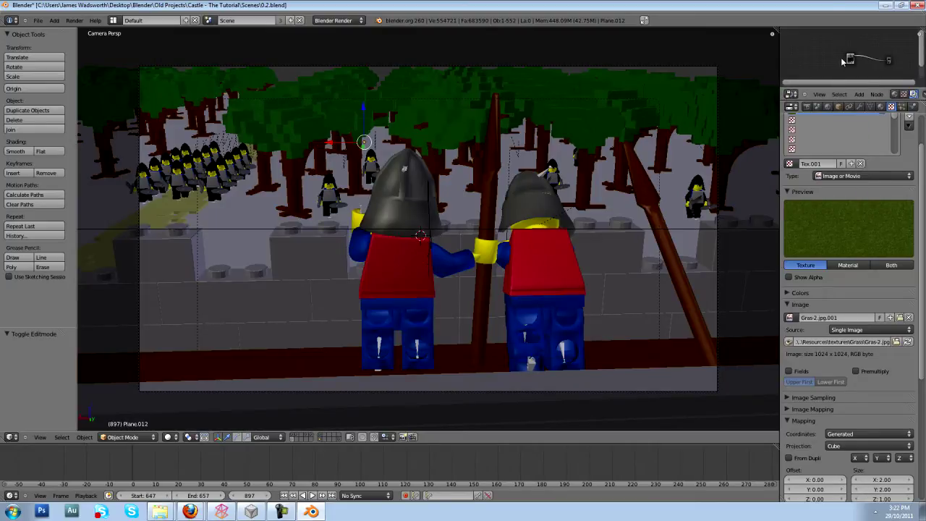
key("ctrl+Up")
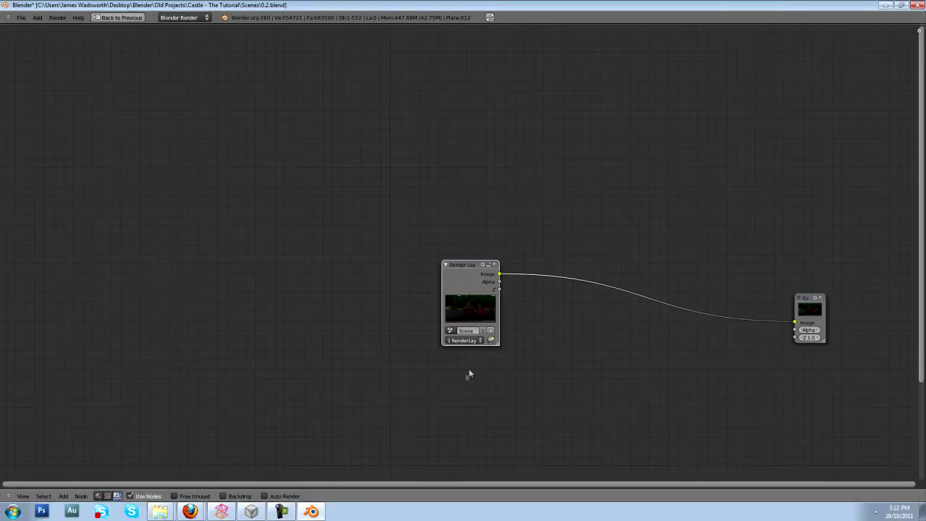
middle_click_drag(468, 373, 221, 376)
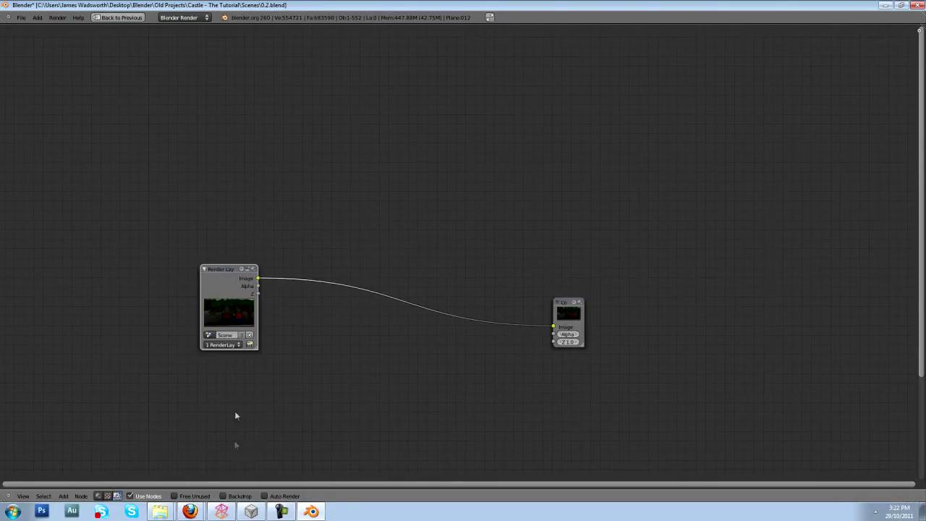
middle_click_drag(234, 411, 241, 370)
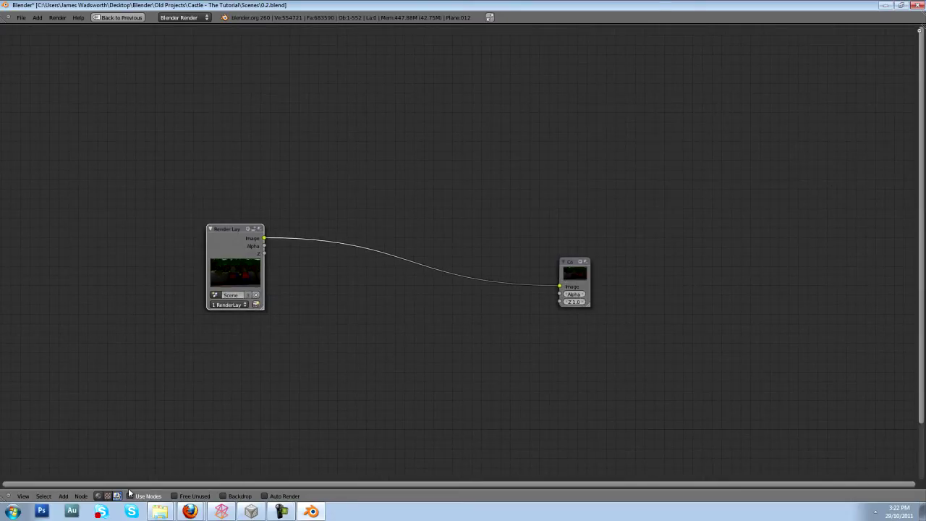
left_click(223, 496)
middle_click_drag(372, 427, 450, 376)
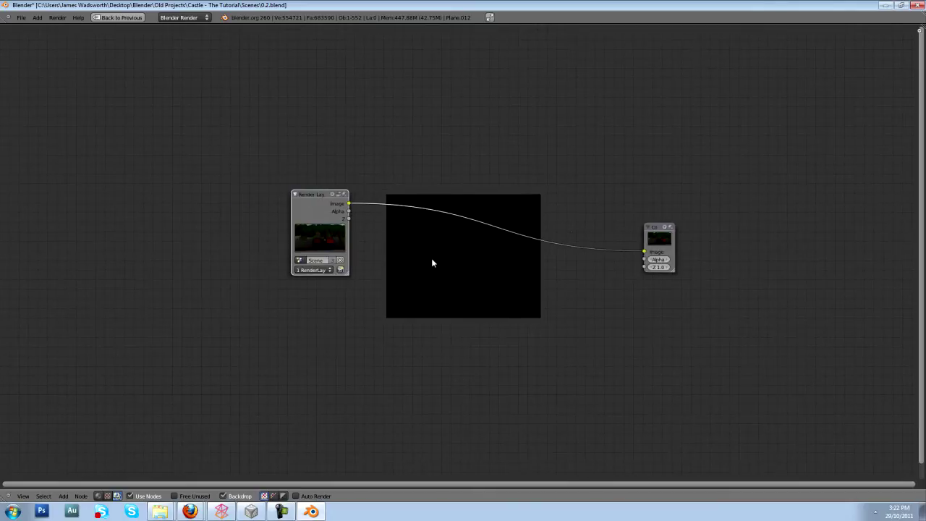
Step: Move the Composite node up, add a Viewer below it and link the Render Layers image
right_click(659, 237)
right_click_drag(660, 237, 659, 163)
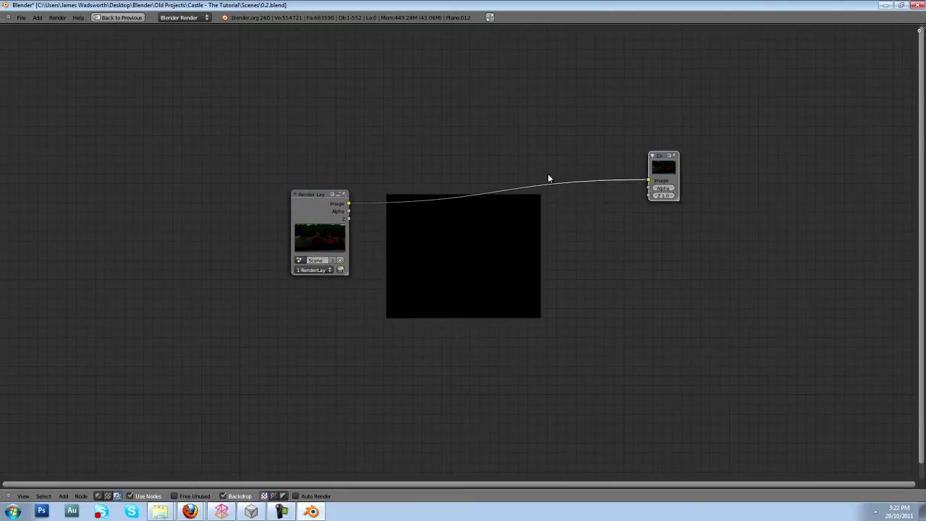
middle_click_drag(548, 175, 517, 227)
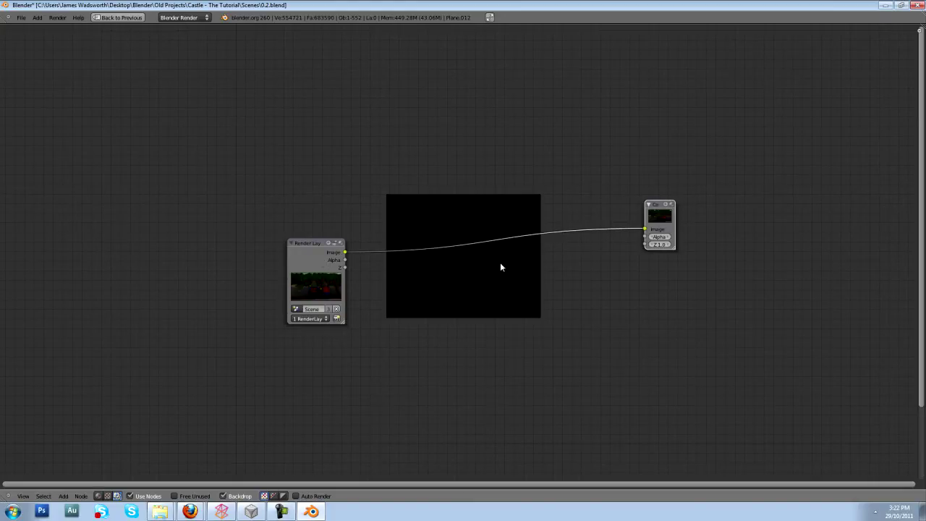
key("shift+a")
mouse_move(500, 264)
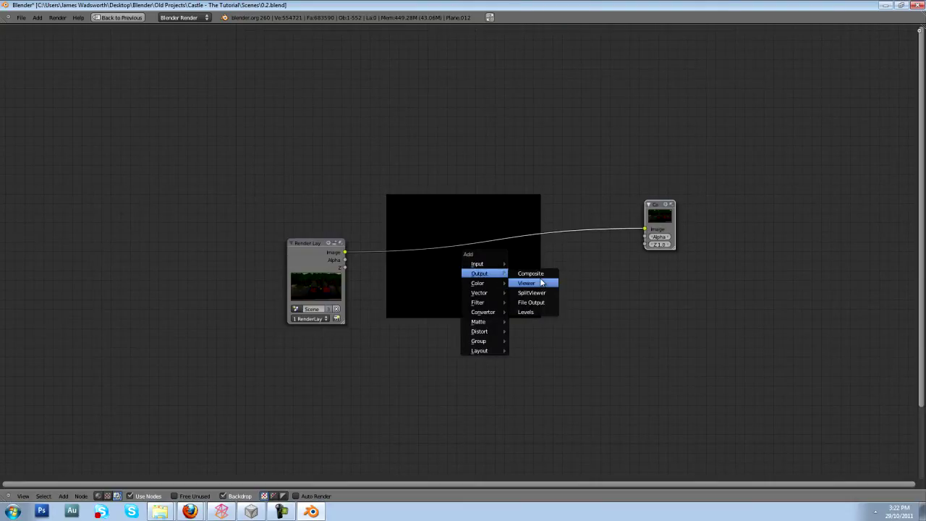
left_click(550, 281)
left_click(683, 300)
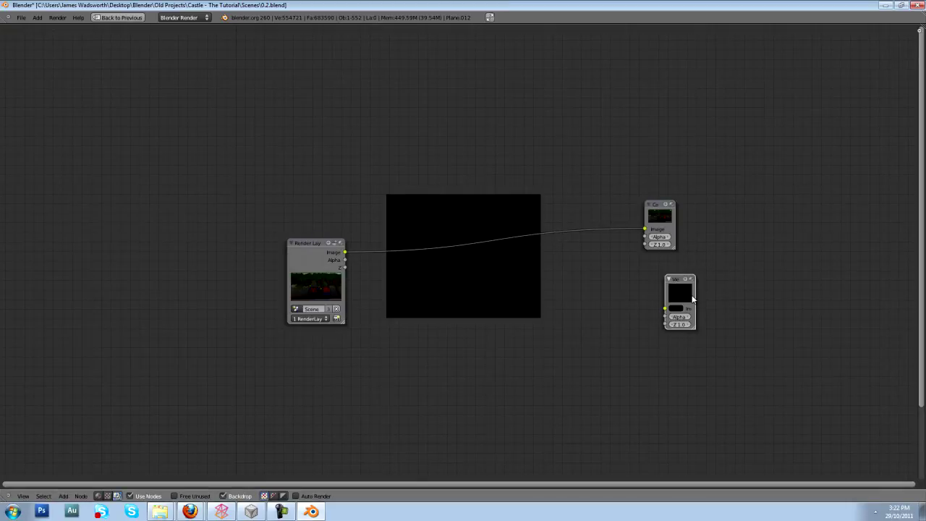
left_click(319, 251, "ctrl+shift")
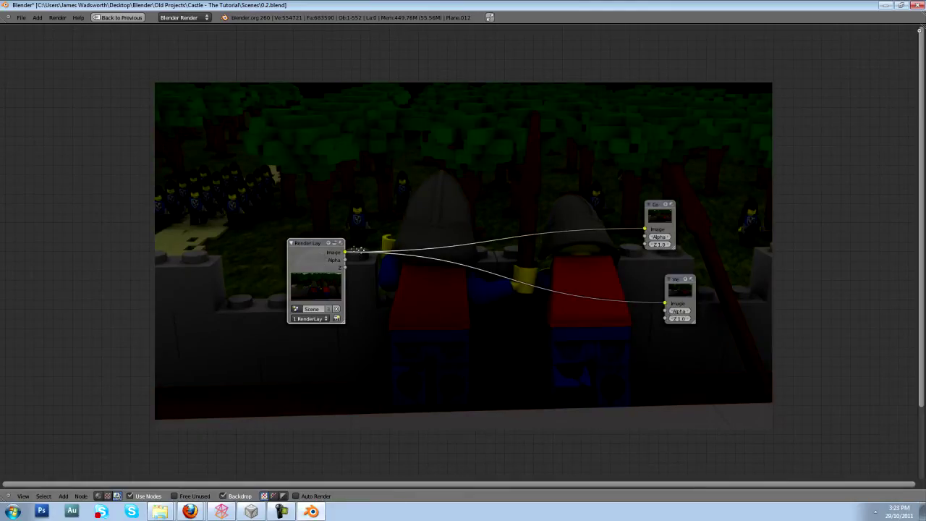
Step: Shift the Render Layers node further left to make room
middle_click_drag(409, 240, 398, 282)
left_click_drag(287, 301, 256, 300)
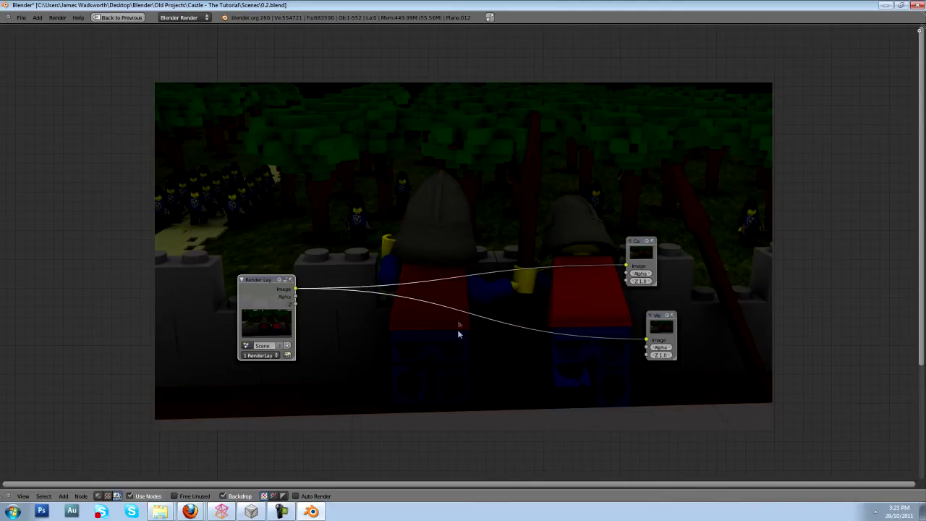
left_click_drag(244, 276, 221, 254)
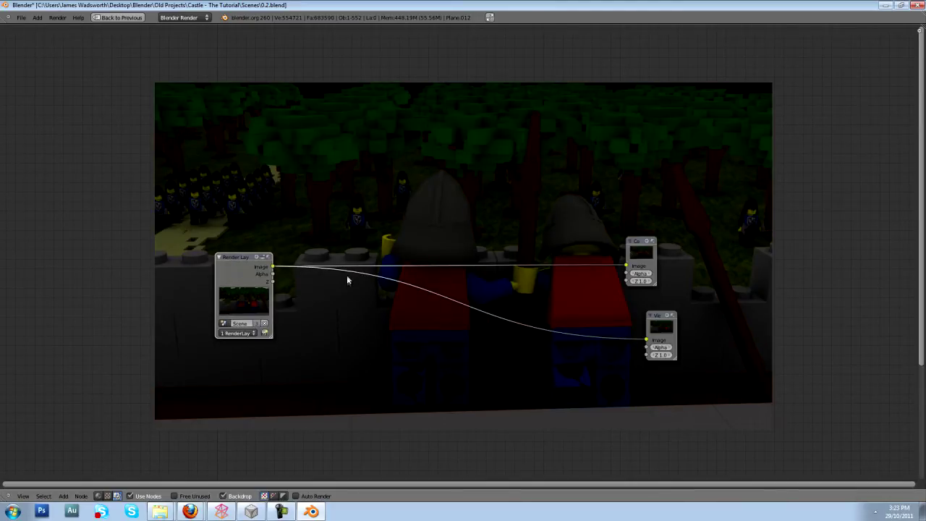
Step: Add a Defocus node from the Filter category of the add menu
key("shift+a")
mouse_move(345, 256)
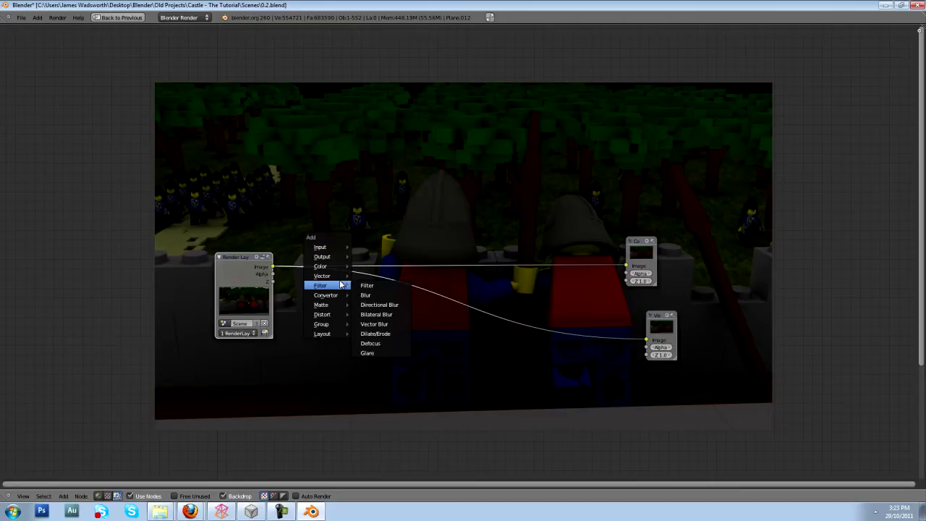
key("shift+a")
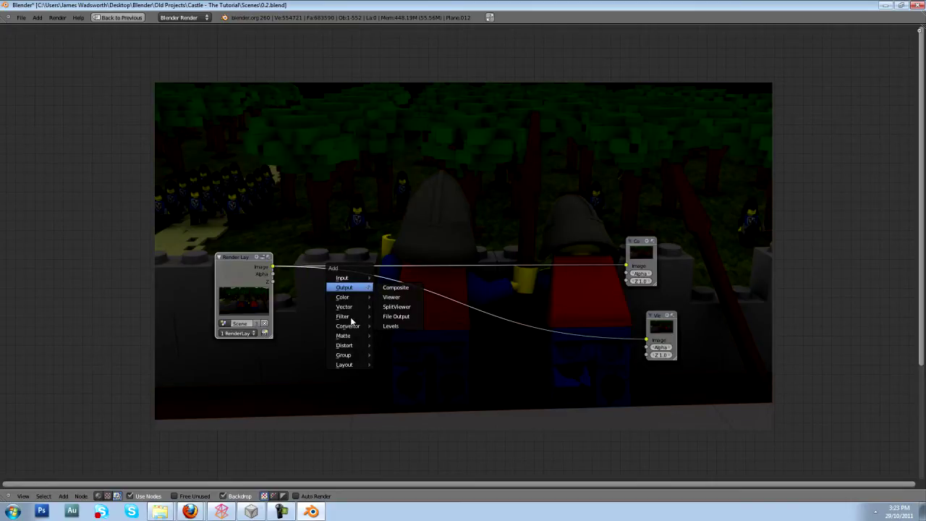
mouse_move(353, 318)
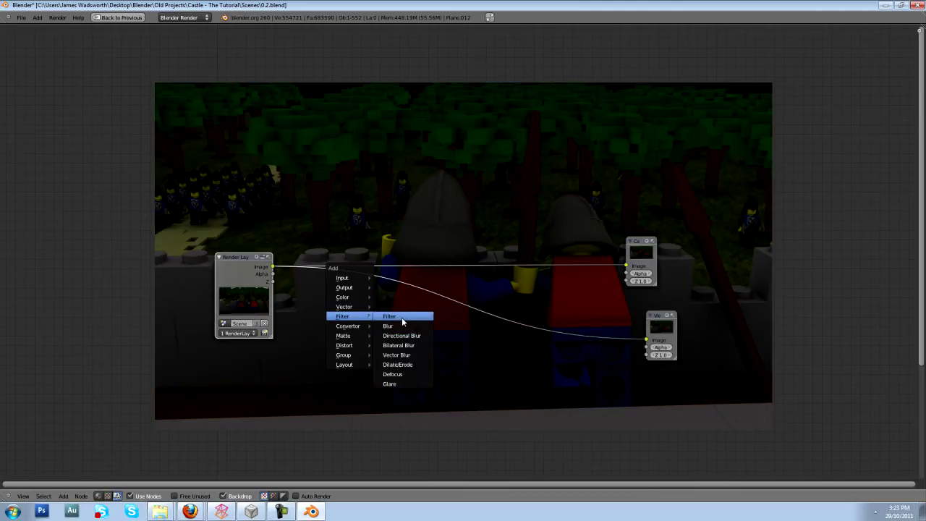
left_click(414, 380)
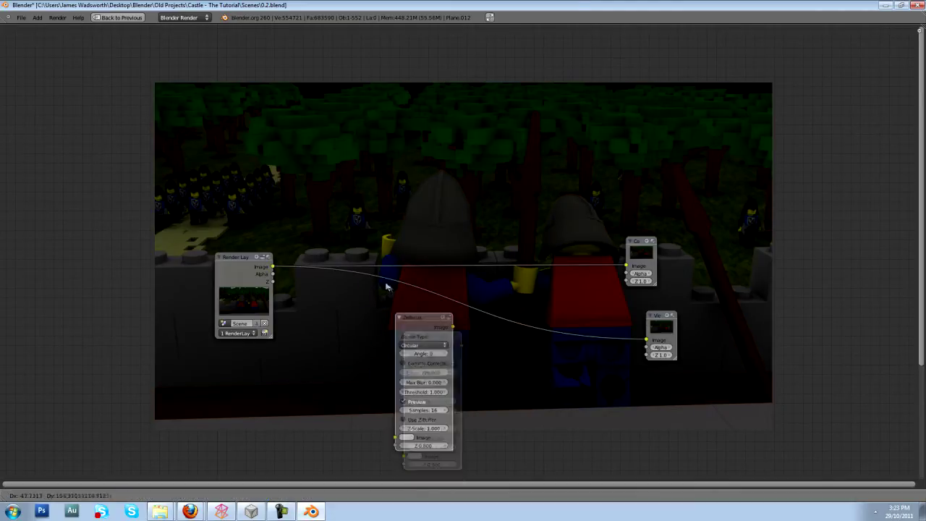
Step: Place Defocus between the nodes, feeding it the Render Layers image and sending its output to Composite and Viewer
left_click(349, 204)
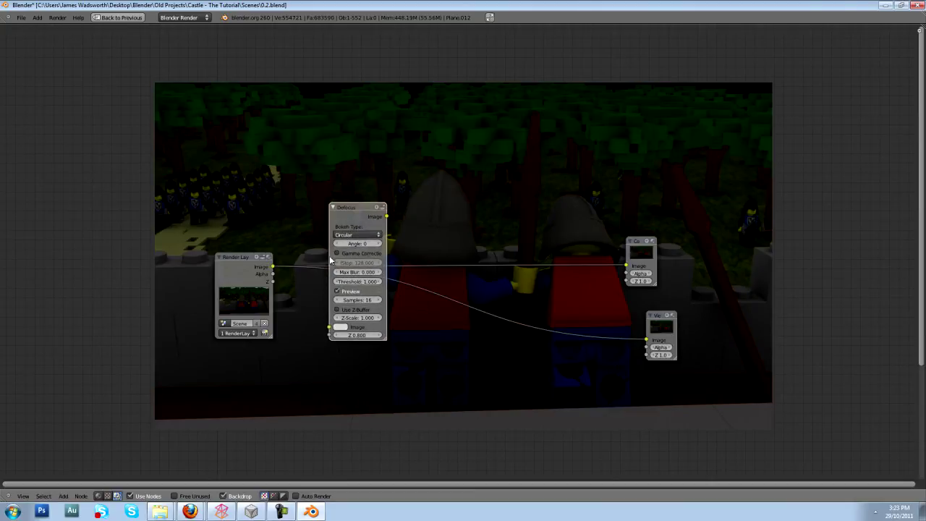
mouse_move(272, 269)
left_mouse_down()
mouse_move(334, 327)
mouse_move(301, 318)
mouse_move(273, 281)
left_mouse_up()
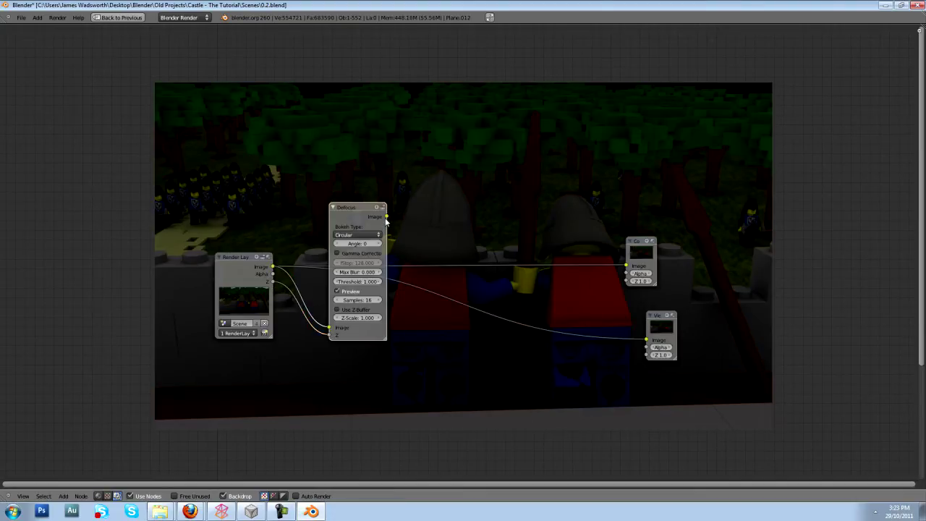
left_click_drag(387, 217, 626, 265)
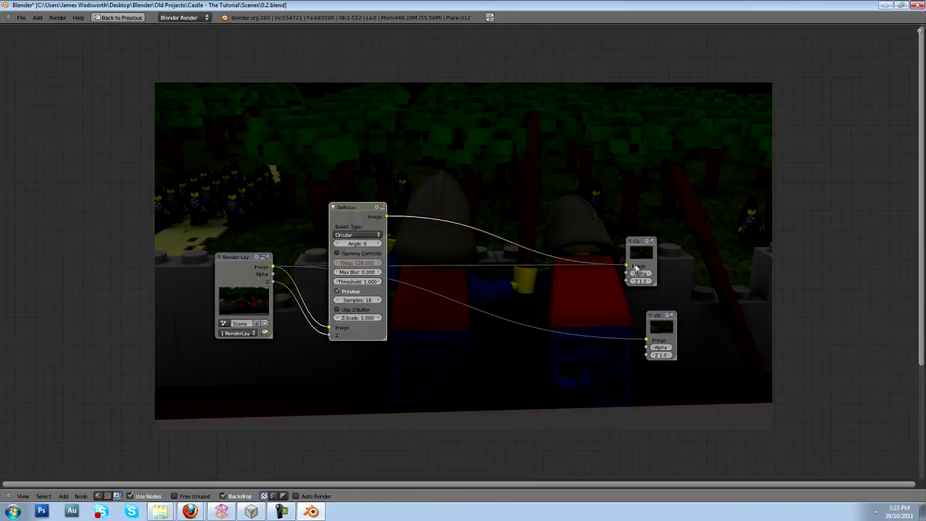
left_click(364, 223, "ctrl+shift")
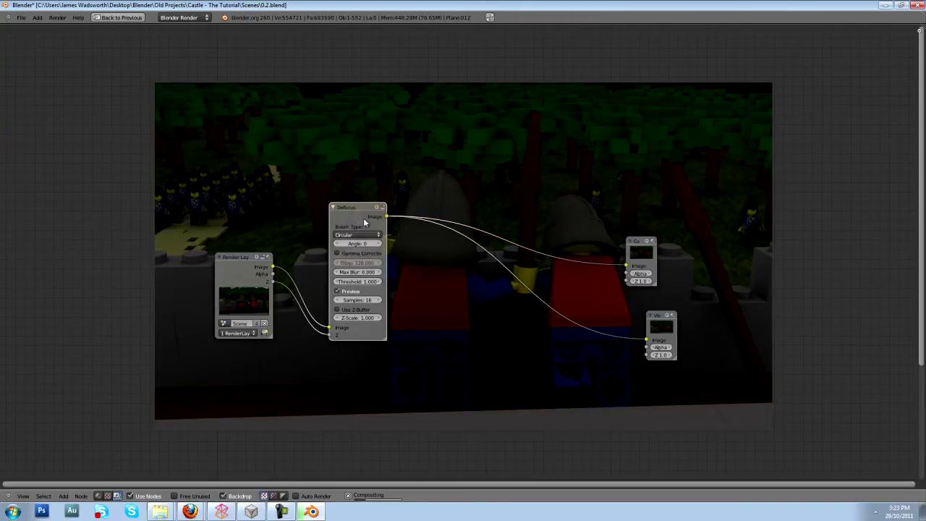
middle_click_drag(365, 224, 363, 232)
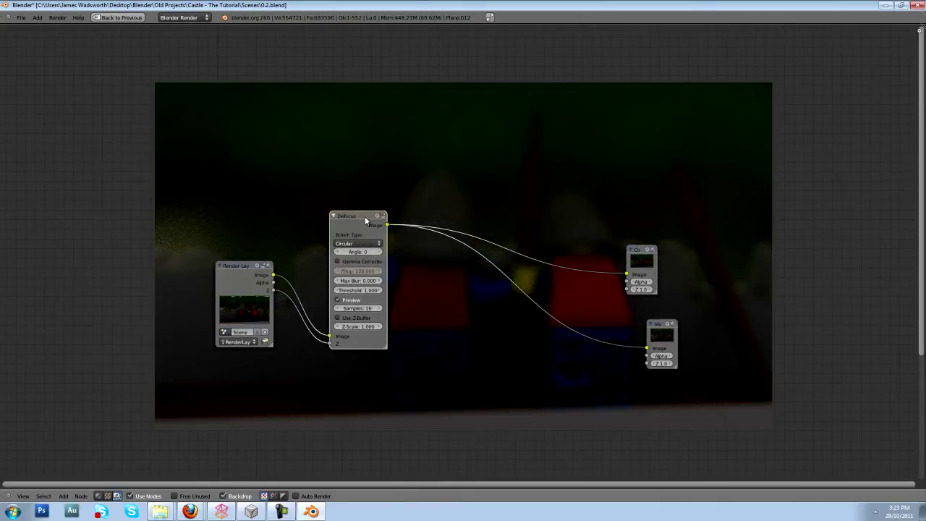
scroll(366, 221, "up", 1)
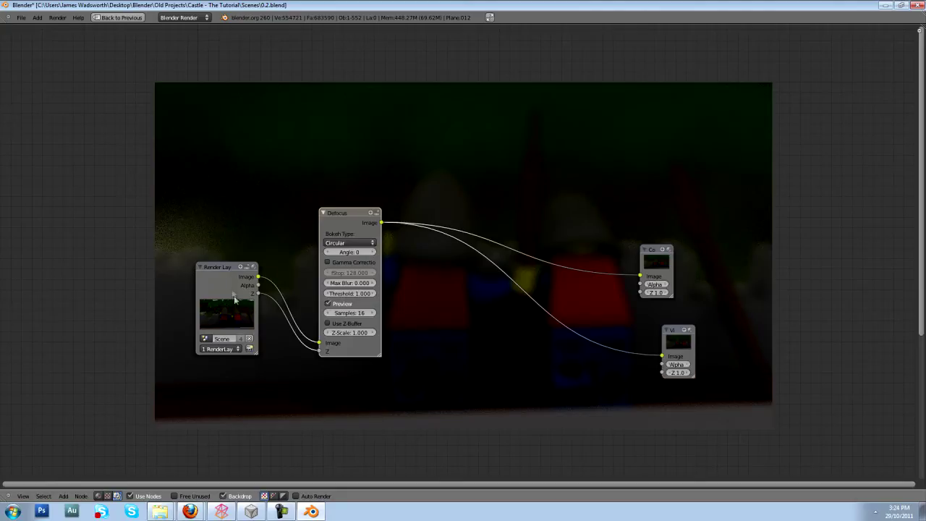
Step: Enable Use Z-Buffer, disable Preview and choose the Hexagonal bokeh type on the Defocus node
left_click(328, 323)
middle_click_drag(427, 324, 424, 349)
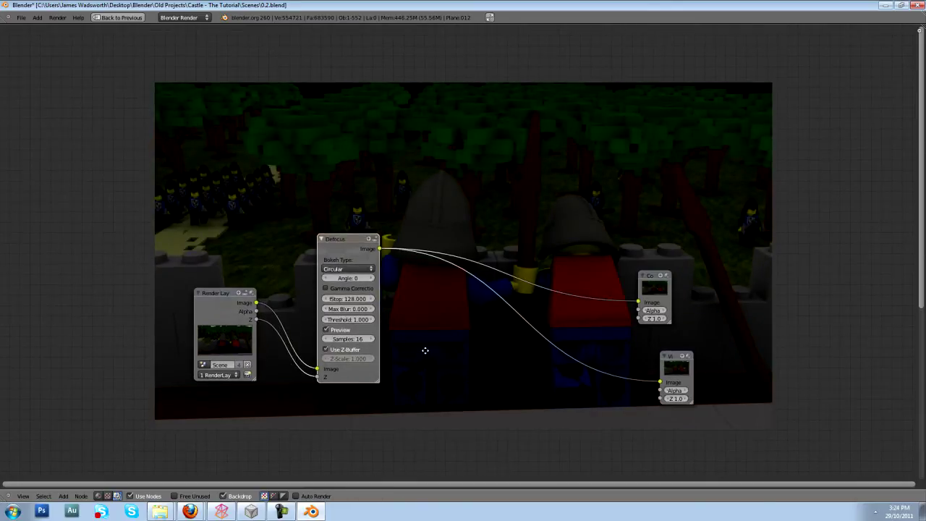
left_click(323, 329)
left_click(334, 270)
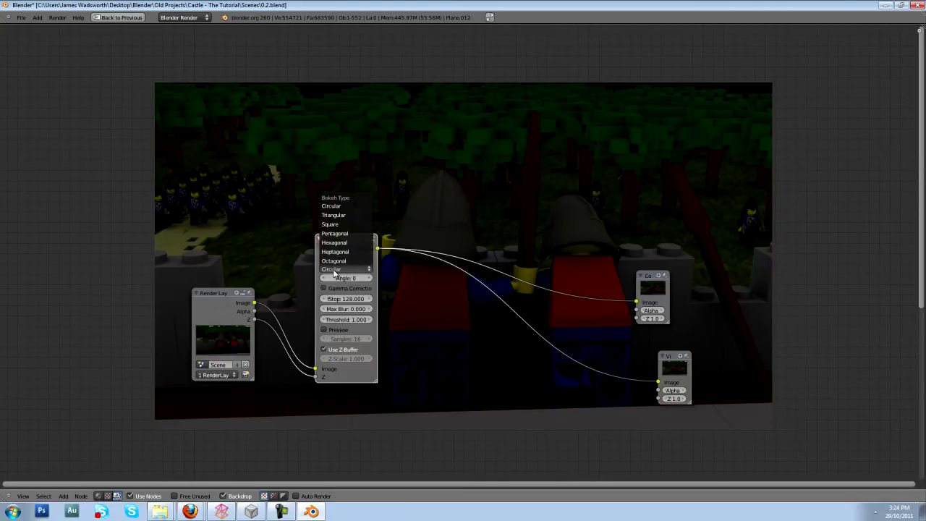
left_click(354, 242)
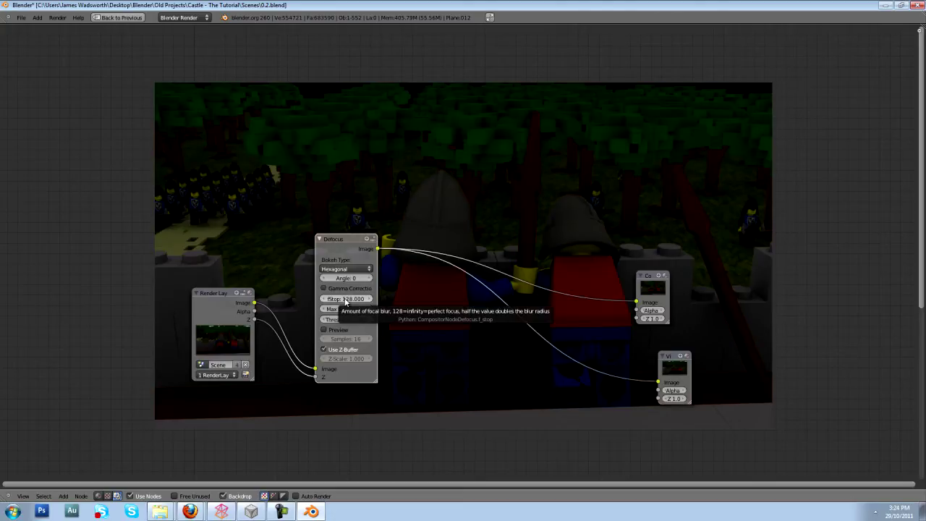
Step: Set the Defocus fStop to 66 and restore the normal layout
left_click(345, 299)
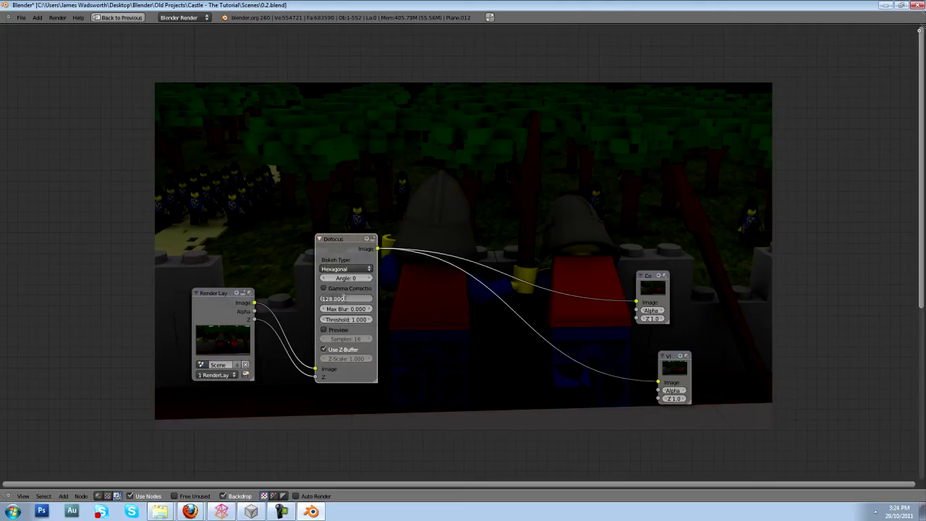
type("66")
key("Return")
key("ctrl+Up")
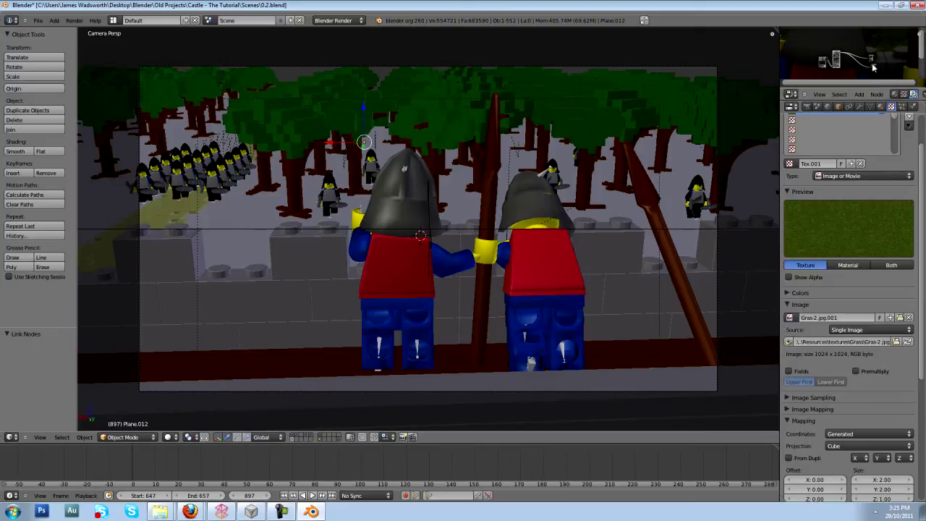
Step: Switch the viewport to top orthographic view centred on the house
key("ctrl+Up")
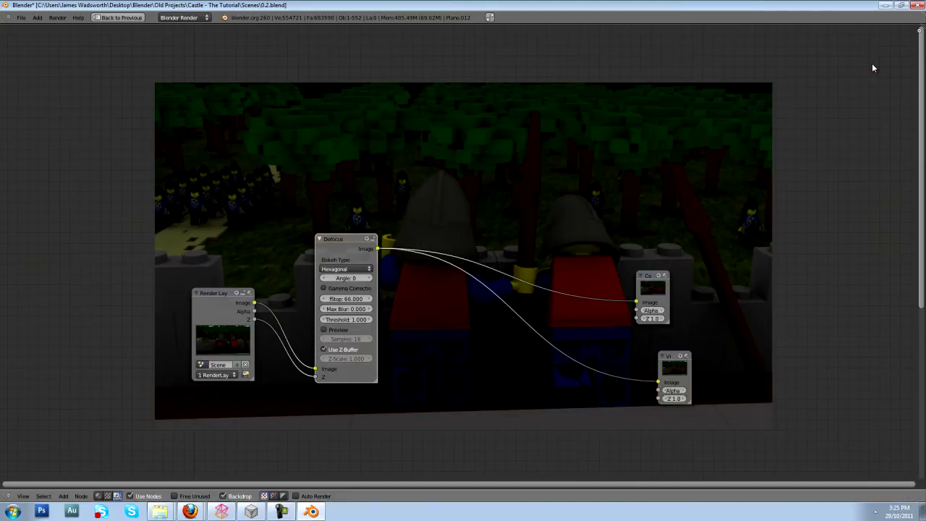
key("ctrl+Up")
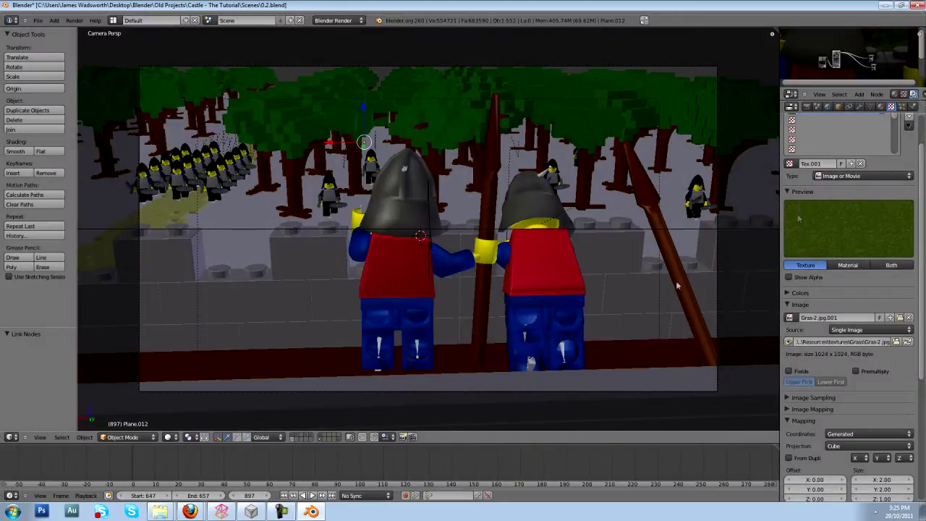
key("KP_7")
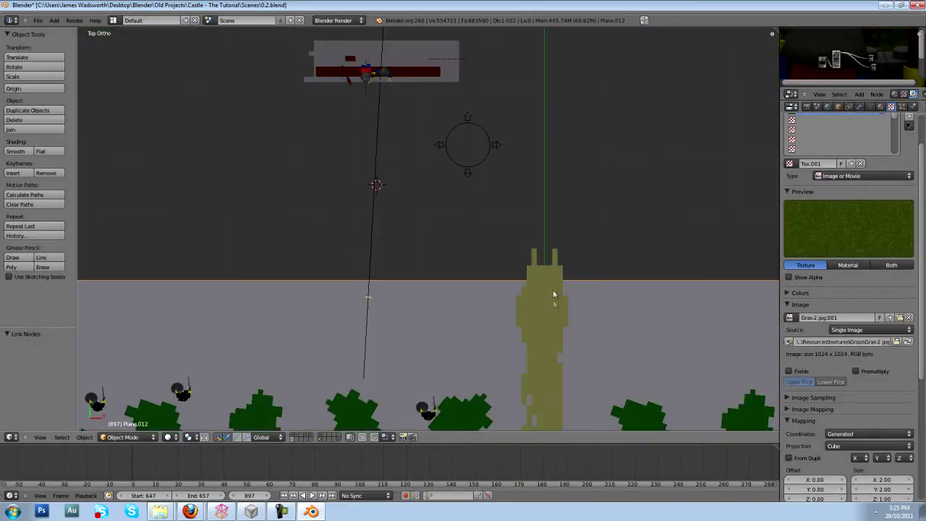
left_click(376, 63)
key("alt+Home")
Step: Recentre the view just below the lamp and select the scene camera
left_click(435, 176)
key("alt+Home")
scroll(433, 229, "up", 7)
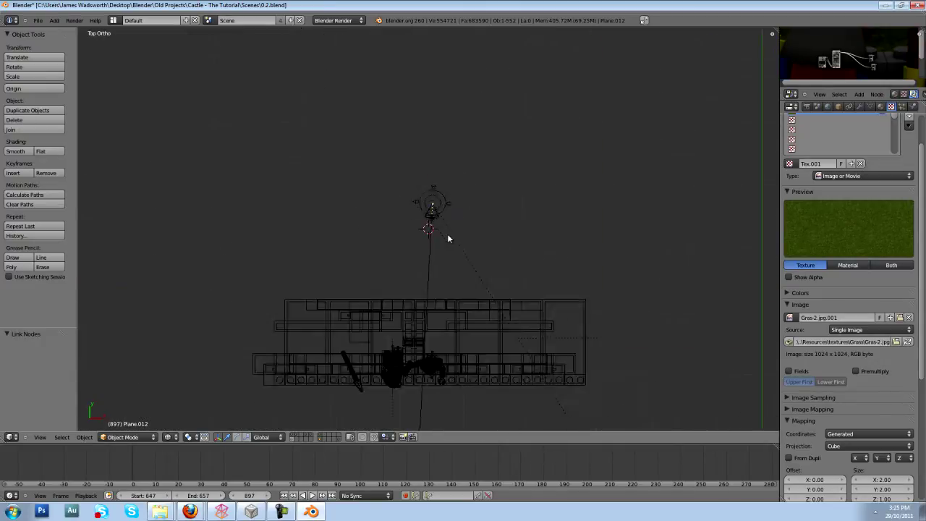
right_click(447, 211)
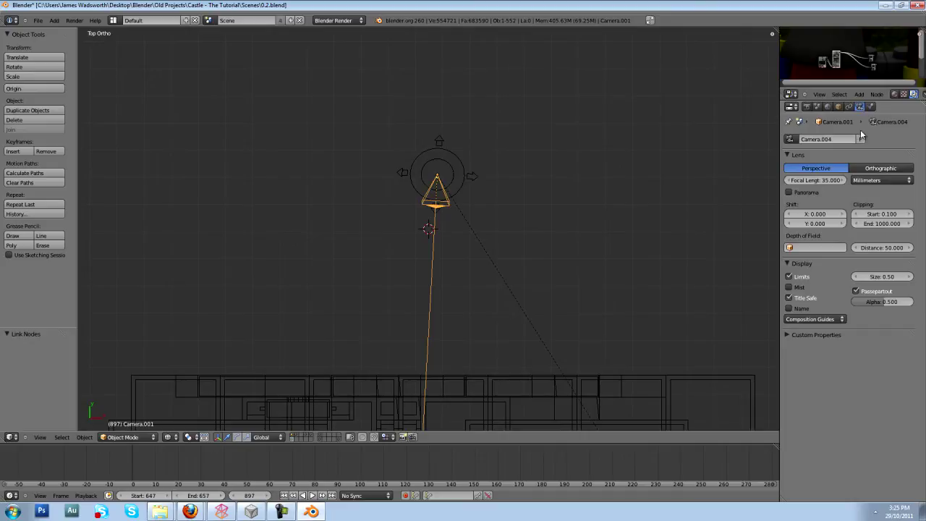
left_click(789, 277)
left_click(789, 277)
middle_click_drag(487, 412, 488, 200, "shift")
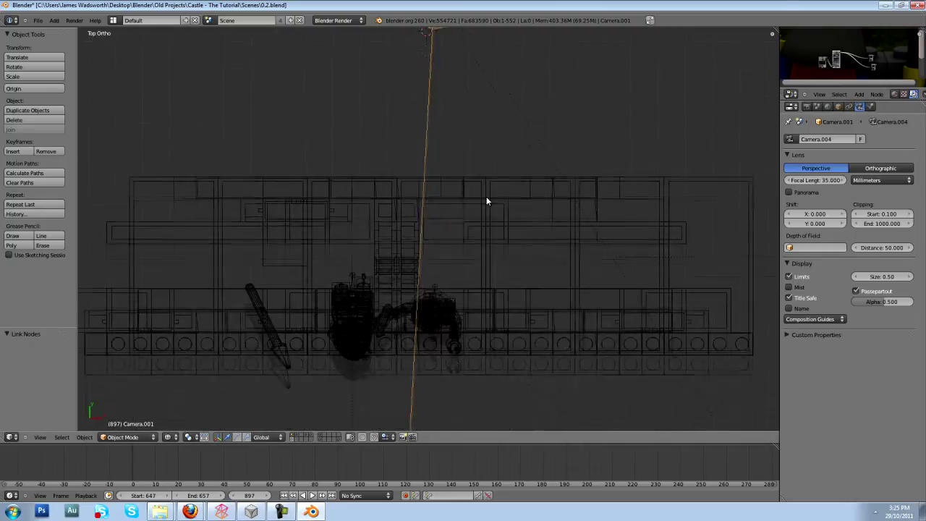
scroll(481, 244, "down", 5, "shift")
scroll(482, 262, "down", 8)
scroll(483, 267, "down", 4)
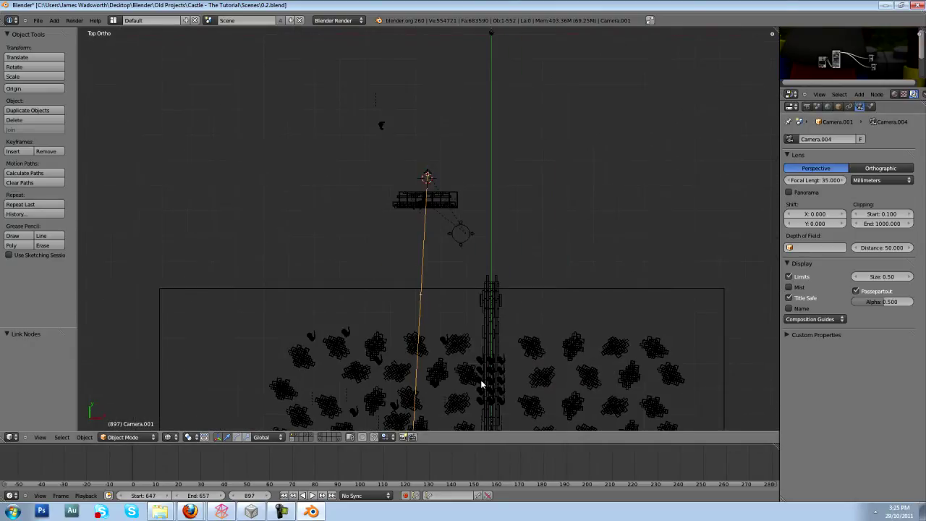
scroll(482, 383, "down", 10, "shift")
scroll(494, 273, "down", 8)
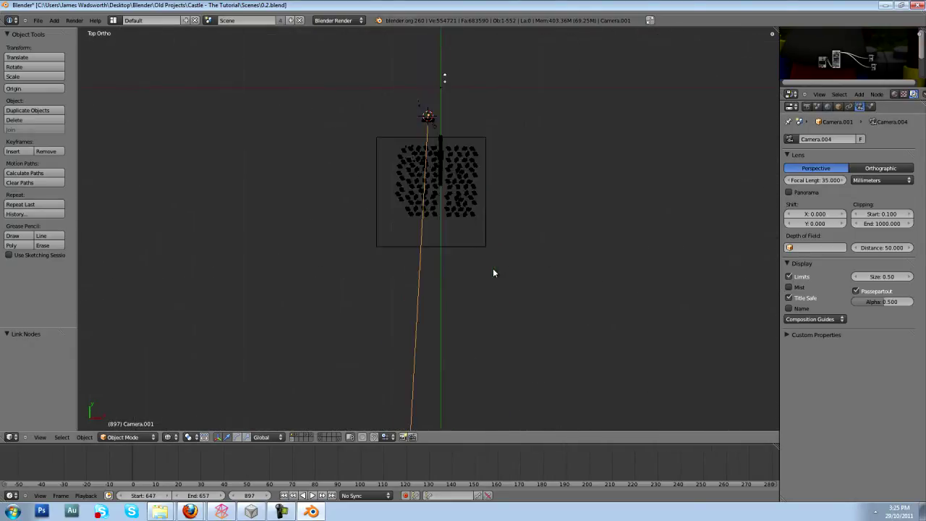
scroll(487, 192, "up", 6)
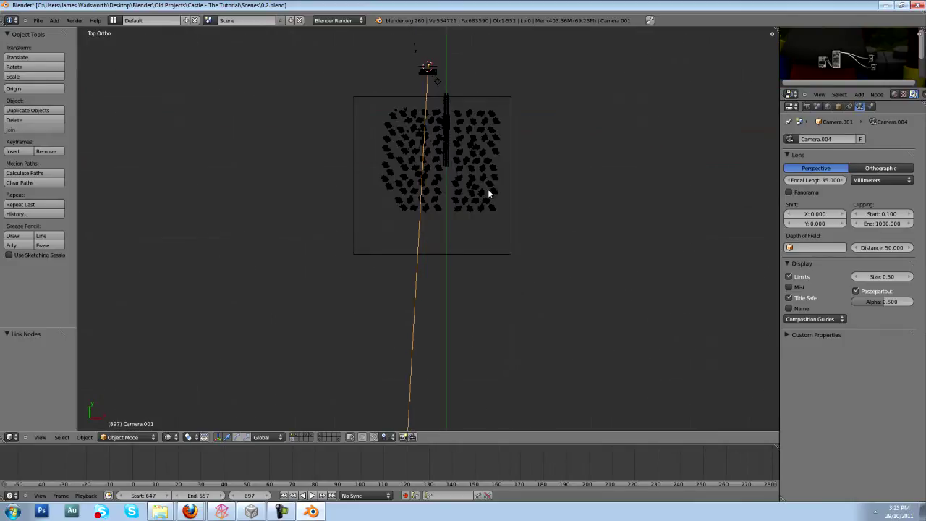
scroll(482, 245, "up", 6, "shift")
scroll(468, 292, "up", 3)
scroll(468, 292, "up", 3)
scroll(462, 304, "down", 6, "shift")
scroll(506, 239, "up", 4)
scroll(499, 185, "up", 5)
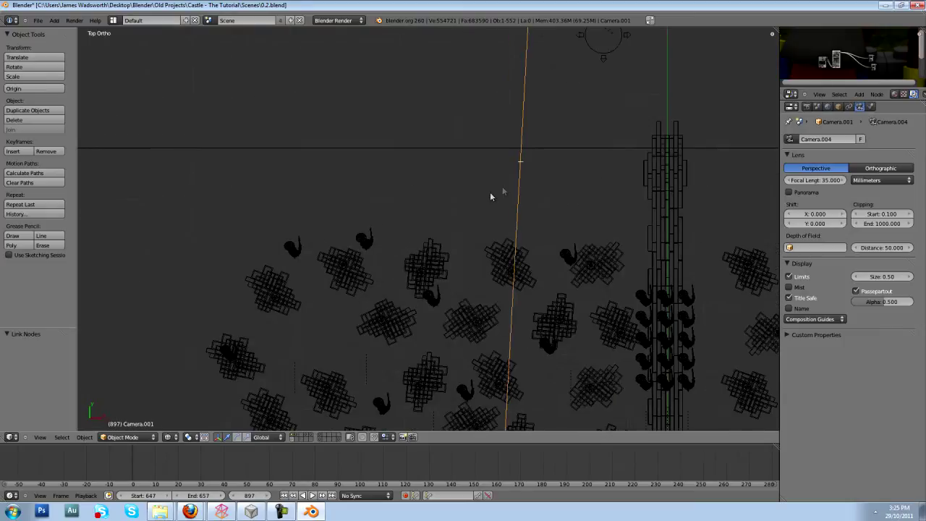
middle_click_drag(627, 128, 609, 236)
key("KP_7")
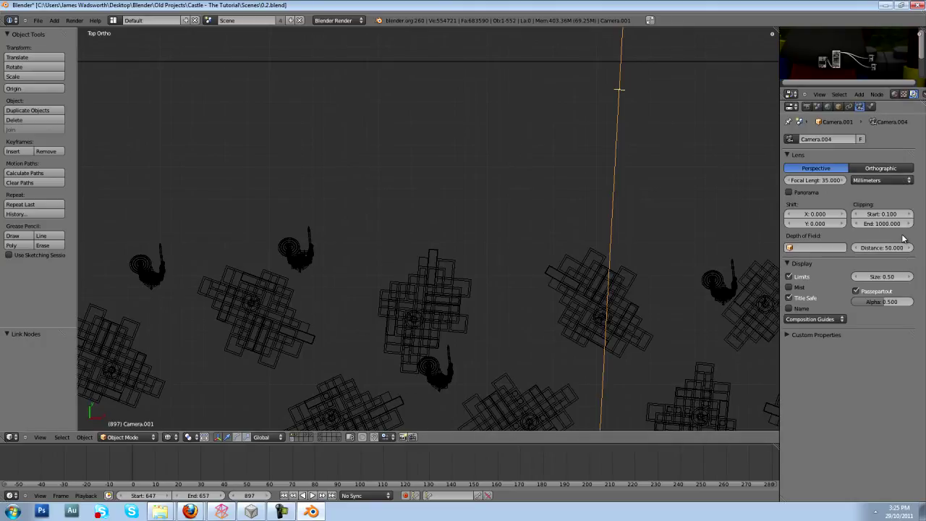
middle_click_drag(578, 164, 486, 403, "shift")
scroll(485, 402, "down", 4)
scroll(577, 297, "up", 2)
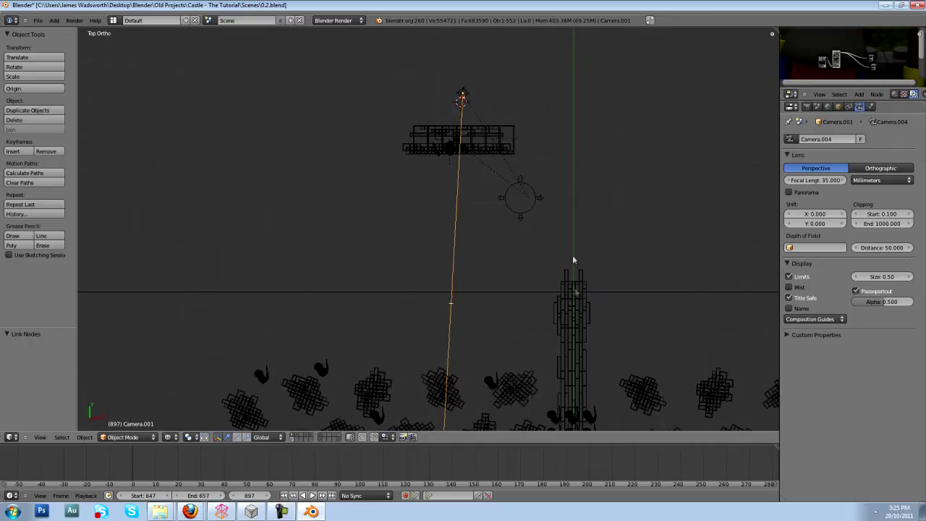
Step: Place the 3D cursor at the focus point and reduce the camera's depth-of-field distance
left_click(453, 159)
left_click(444, 141)
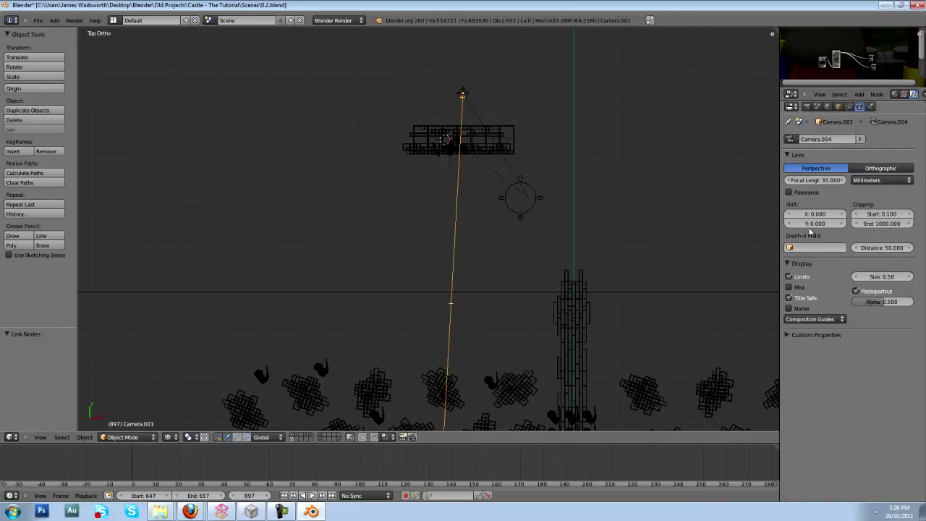
left_click_drag(889, 250, 850, 250)
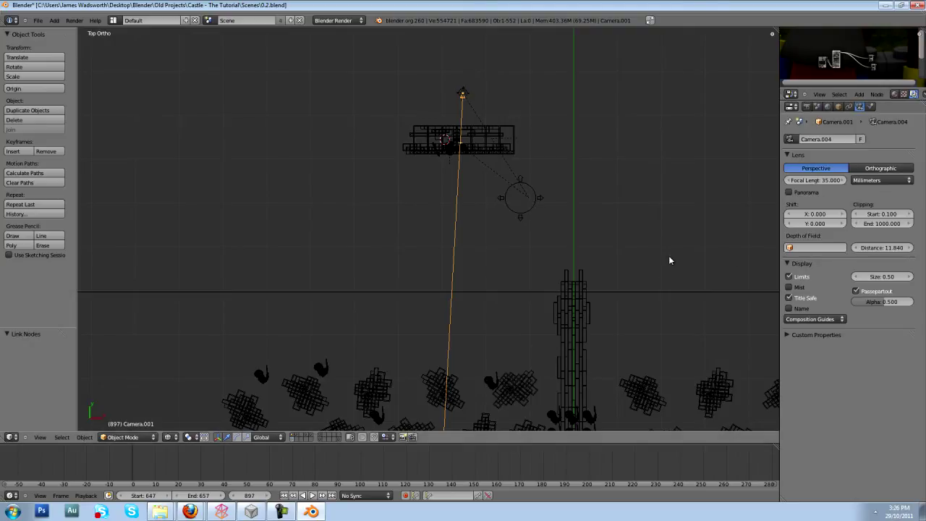
Step: Go to frame 441, zoom onto the camera and orbit the castle in solid shading
key("Down")
key("Down")
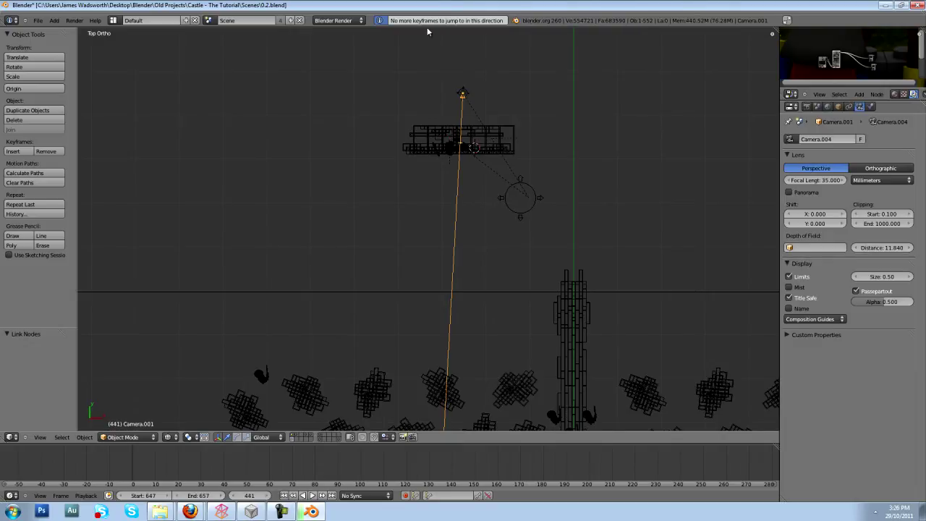
key("Up")
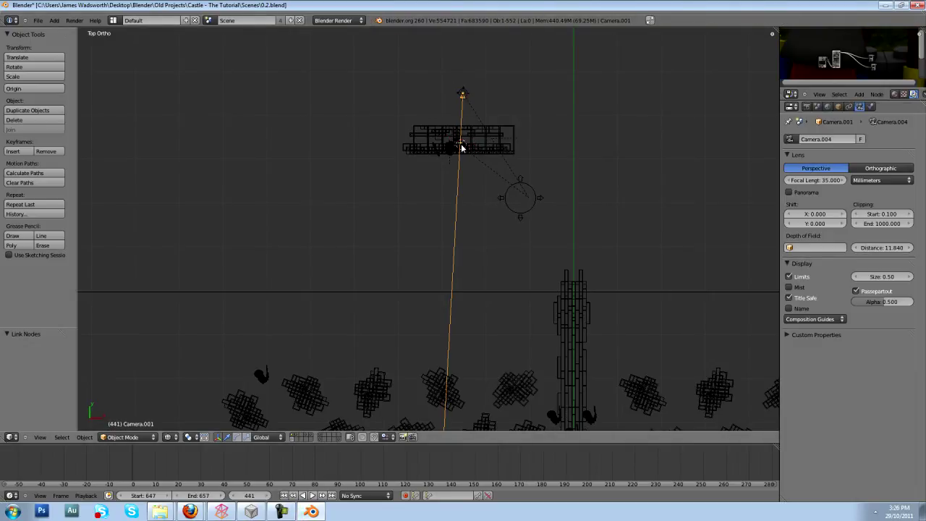
key("KP_Decimal")
mouse_move(462, 290)
middle_mouse_down()
mouse_move(409, 224)
mouse_move(444, 242)
mouse_move(426, 239)
middle_mouse_up()
key("z")
key("z")
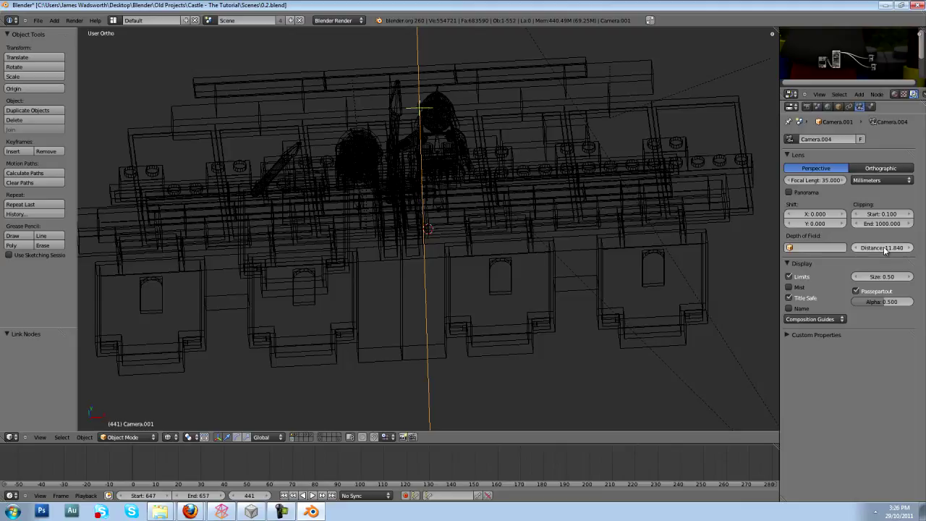
mouse_move(687, 244)
middle_mouse_down()
mouse_move(651, 244)
mouse_move(597, 266)
mouse_move(630, 338)
middle_mouse_up()
key("z")
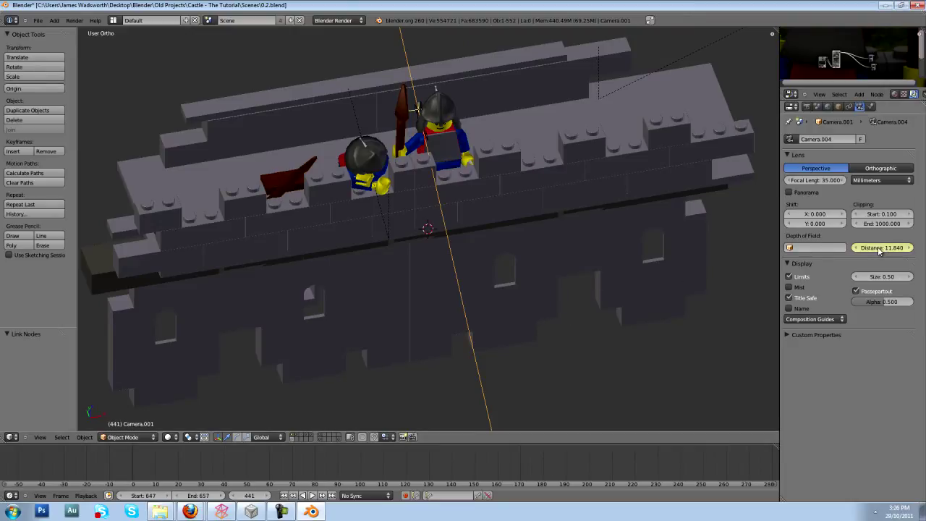
Step: Test the DOF distance at frame 770, then view frame 441 through the camera at distance 11.840
left_click(650, 279)
key("Up")
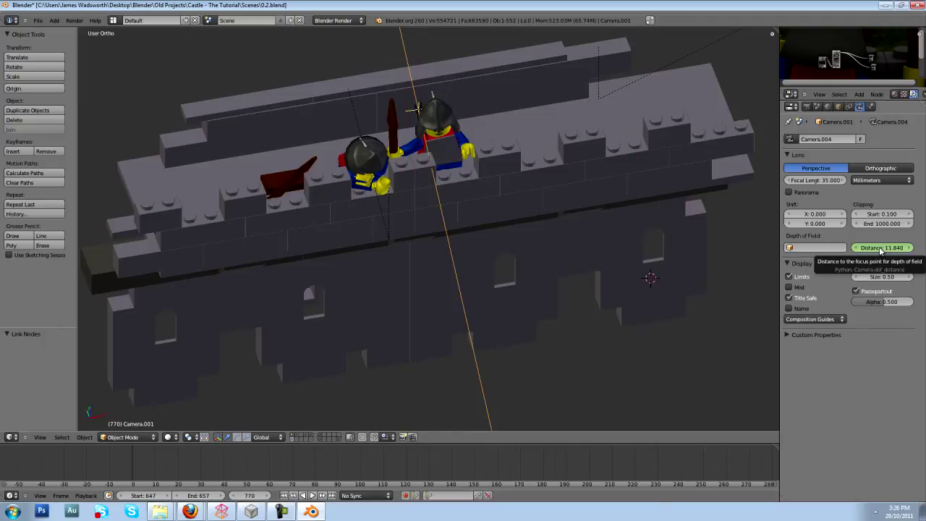
left_click_drag(880, 250, 912, 251)
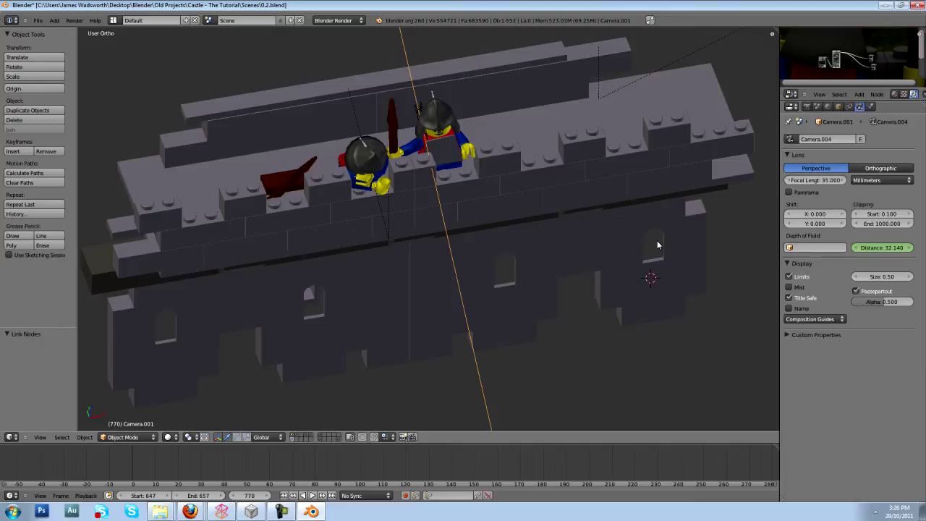
key("Down")
key("KP_0")
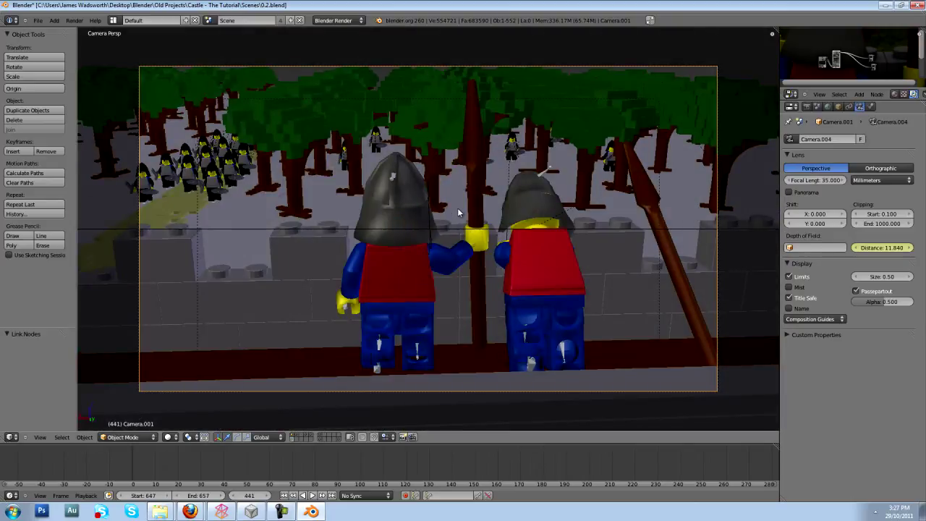
Step: Maximize the node editor to show the Defocus nodes over the frame 441 render
scroll(451, 237, "up", 4)
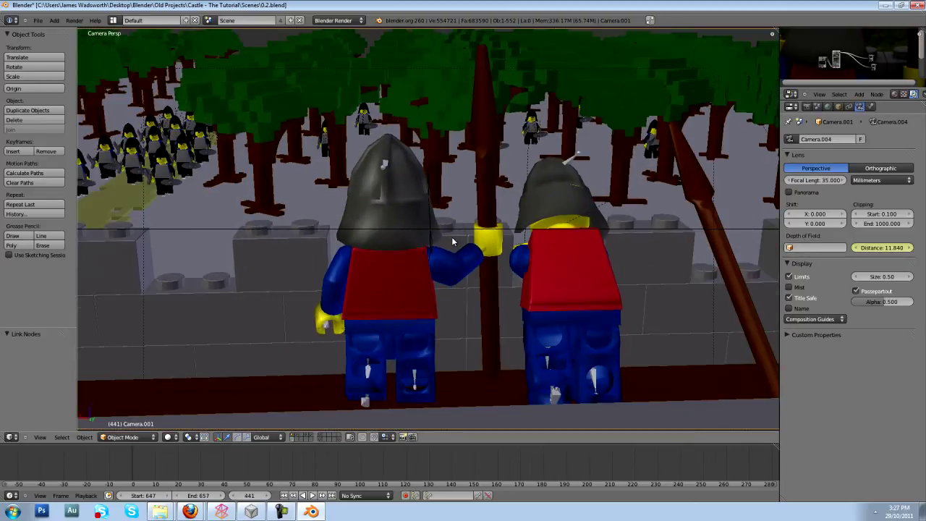
scroll(451, 236, "down", 4)
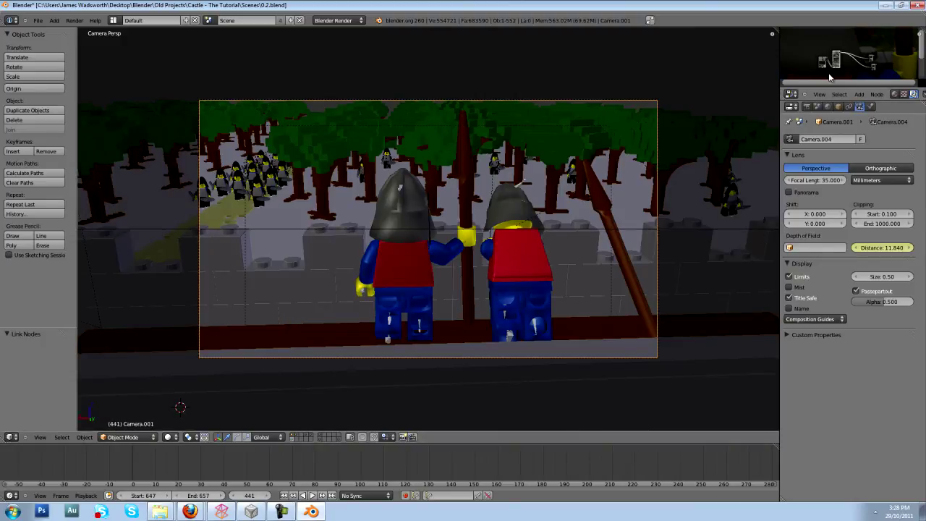
key("ctrl+Up")
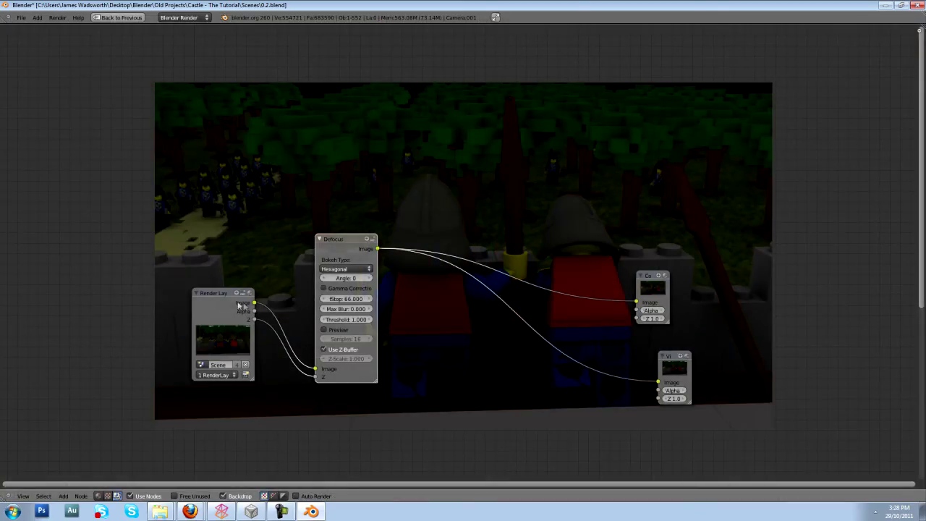
Step: Move Render Layers far left of Defocus and preview the unblurred render
left_click_drag(230, 301, 94, 284)
left_click_drag(326, 253, 259, 255)
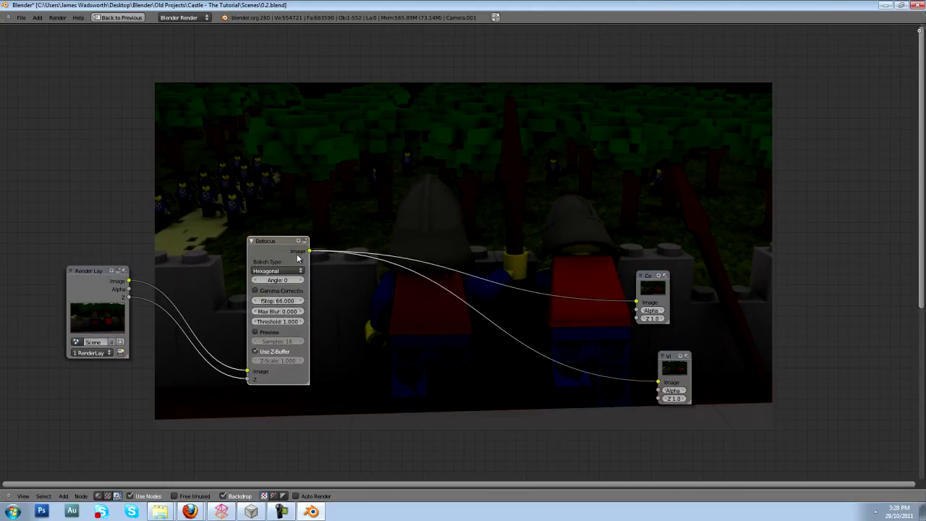
left_click(99, 290, "ctrl+shift")
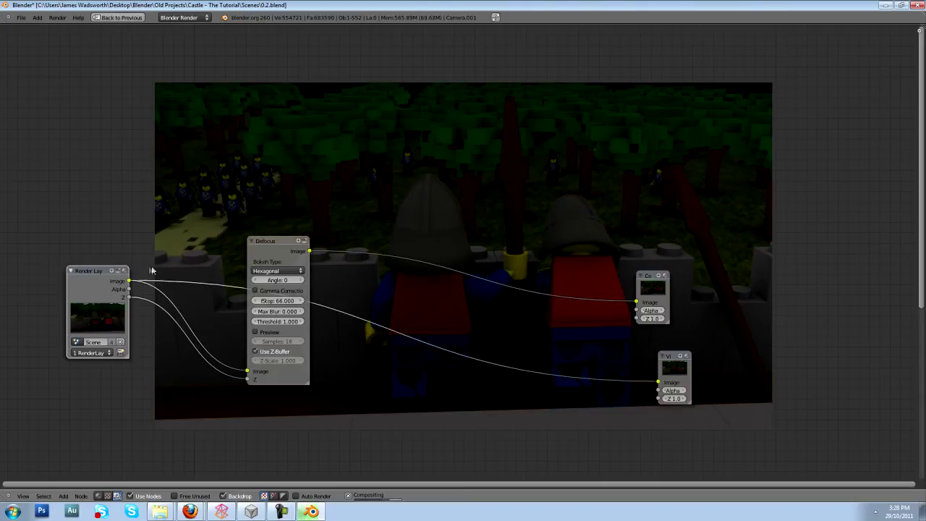
middle_click_drag(104, 289, 148, 287)
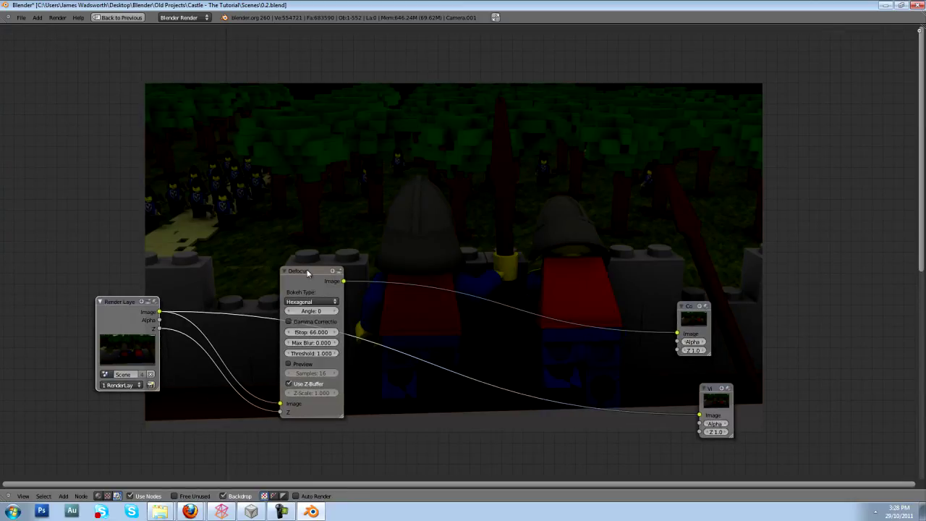
Step: Toggle the Viewer between the raw render and Defocus, ending on the Defocus output
left_click(315, 287, "ctrl+shift")
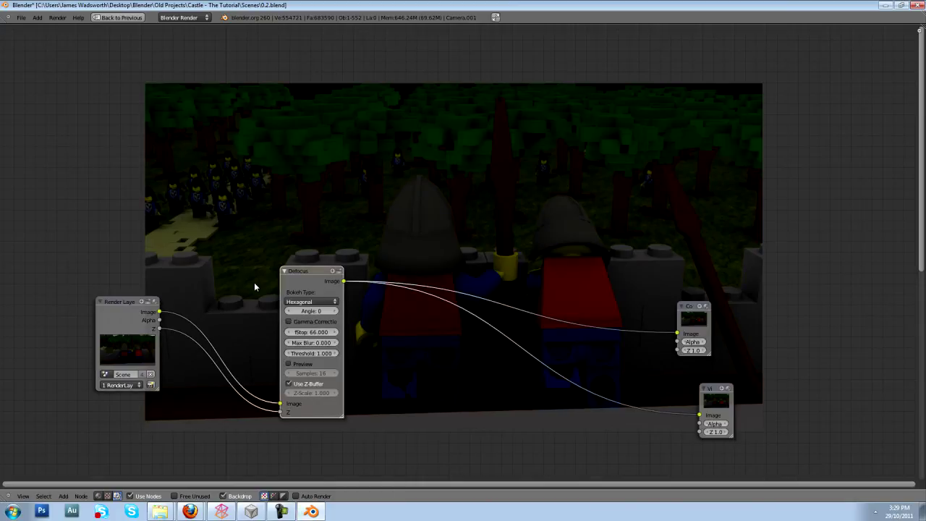
left_click(135, 309, "ctrl+shift")
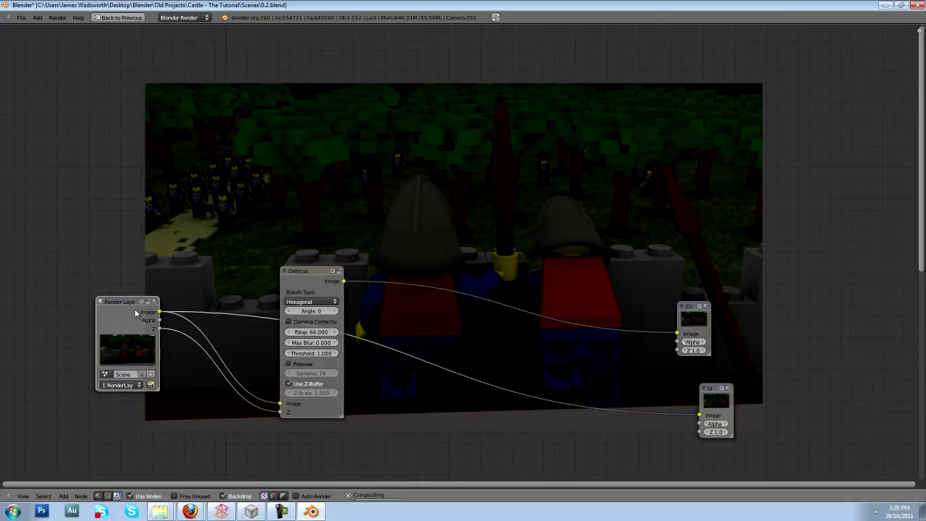
left_click(314, 272, "ctrl+shift")
scroll(336, 332, "up", 2)
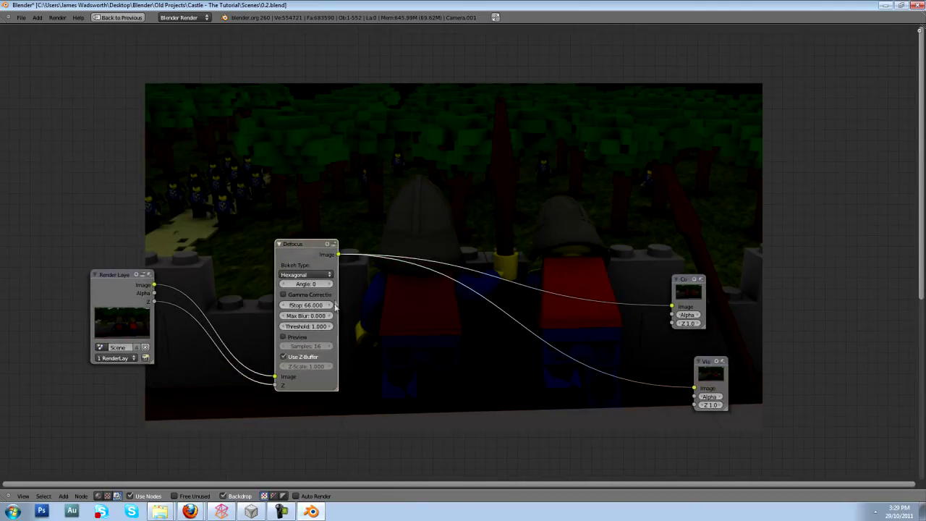
scroll(336, 331, "up", 1)
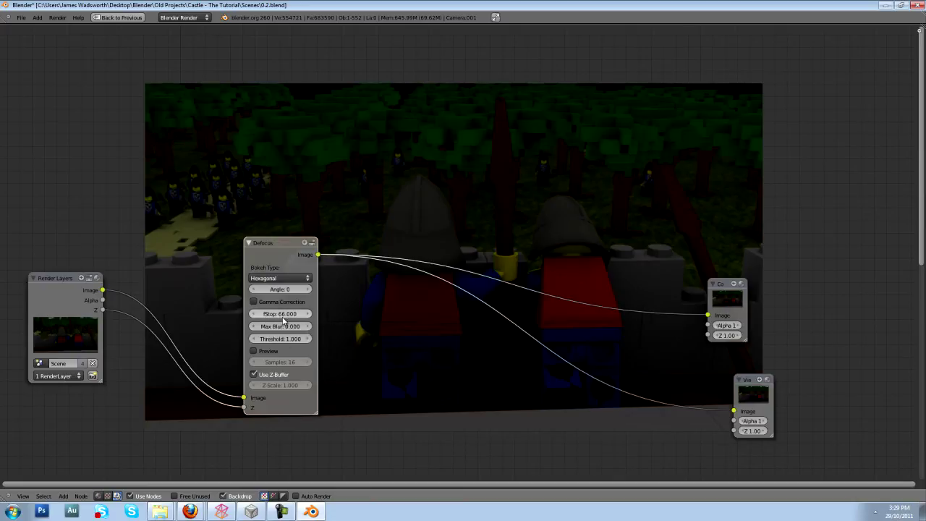
Step: Lower the Defocus fStop to 35, then to 5, and preview the unblurred Render Layers image
left_click(281, 316)
type("35")
key("Return")
left_click(279, 314)
type("5")
key("Return")
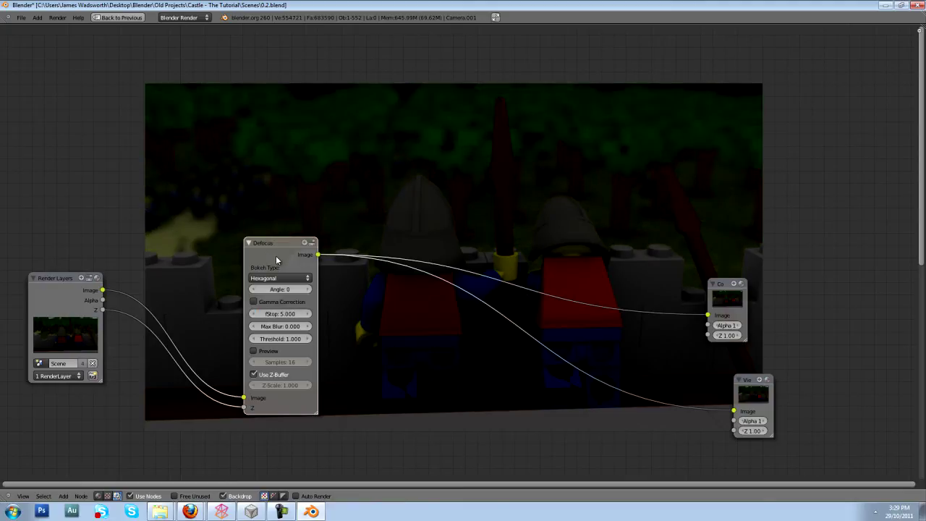
middle_click_drag(276, 255, 277, 280)
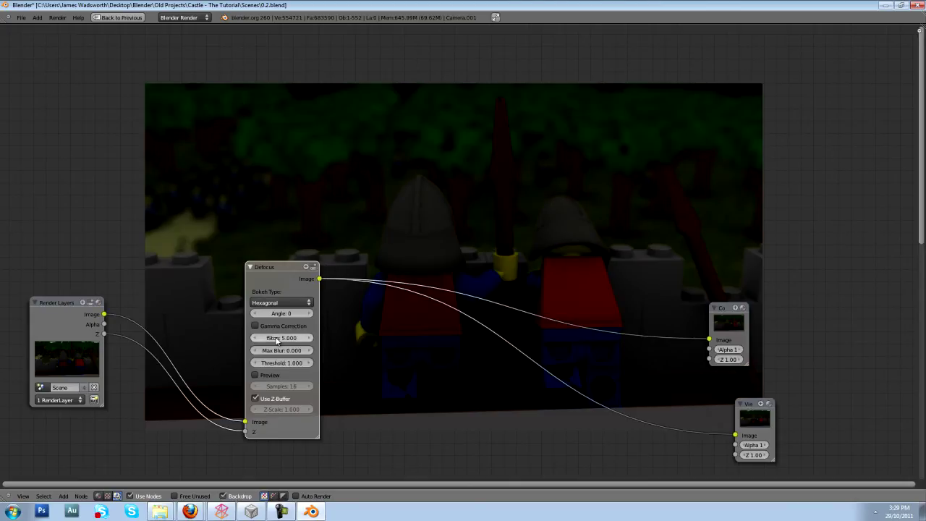
left_click(55, 322, "ctrl+shift")
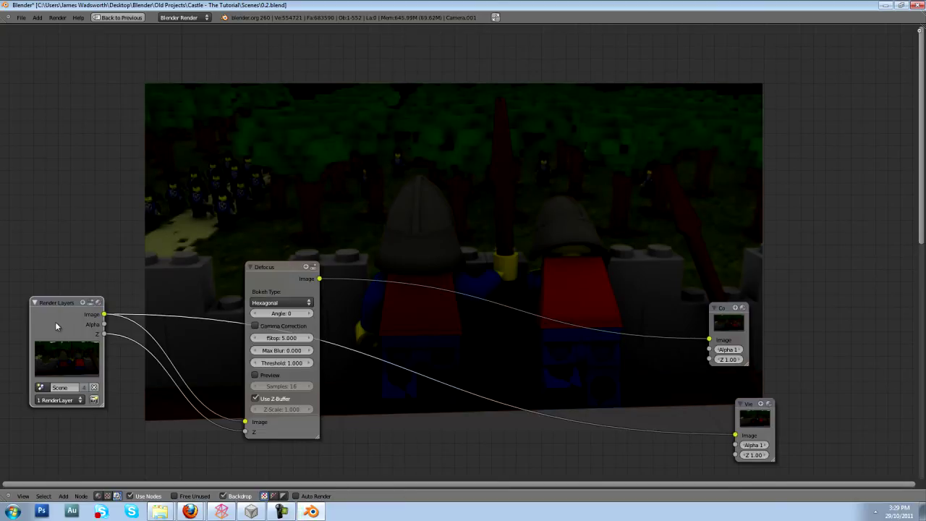
Step: Link the Defocus node to the Viewer so the backdrop shows the two-guard render blurred at fStop 5
left_click(273, 288, "ctrl+shift")
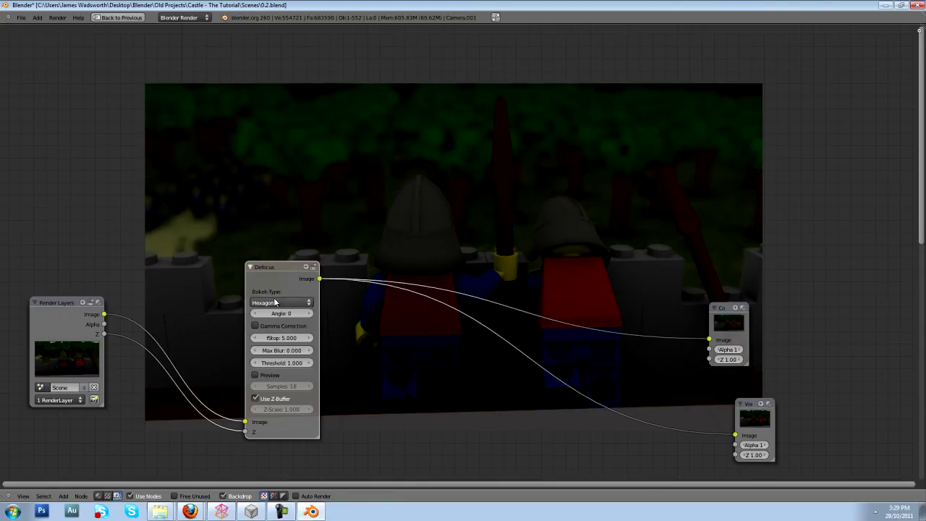
middle_click_drag(273, 301, 259, 248)
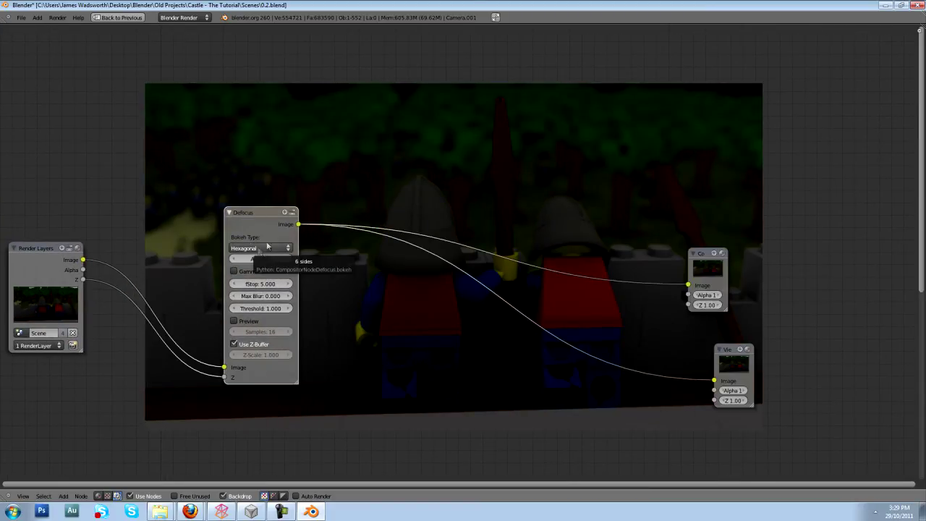
scroll(337, 250, "up", 2, "shift")
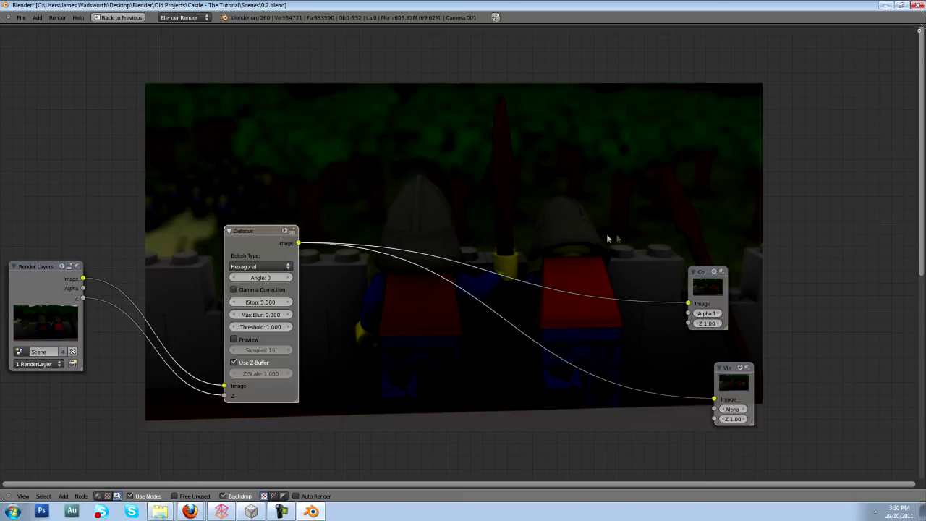
middle_click_drag(615, 234, 600, 261)
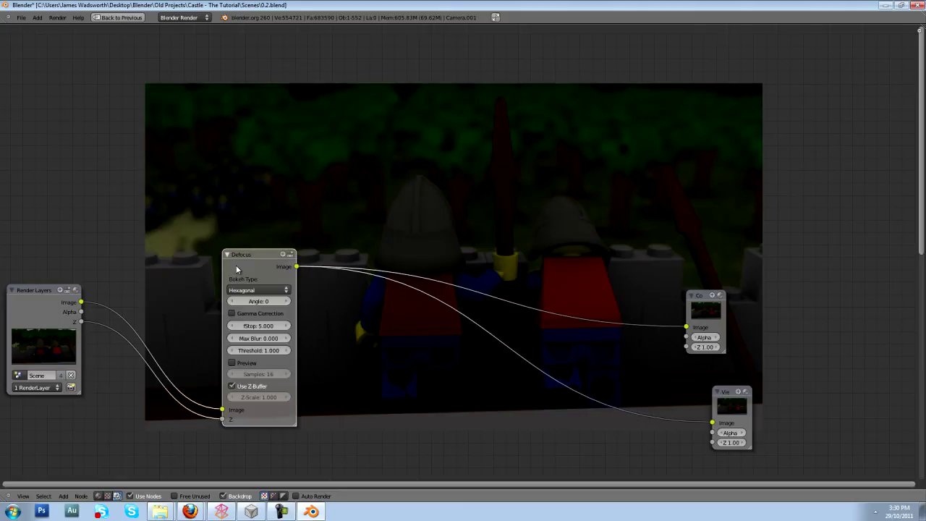
middle_click_drag(316, 263, 384, 265)
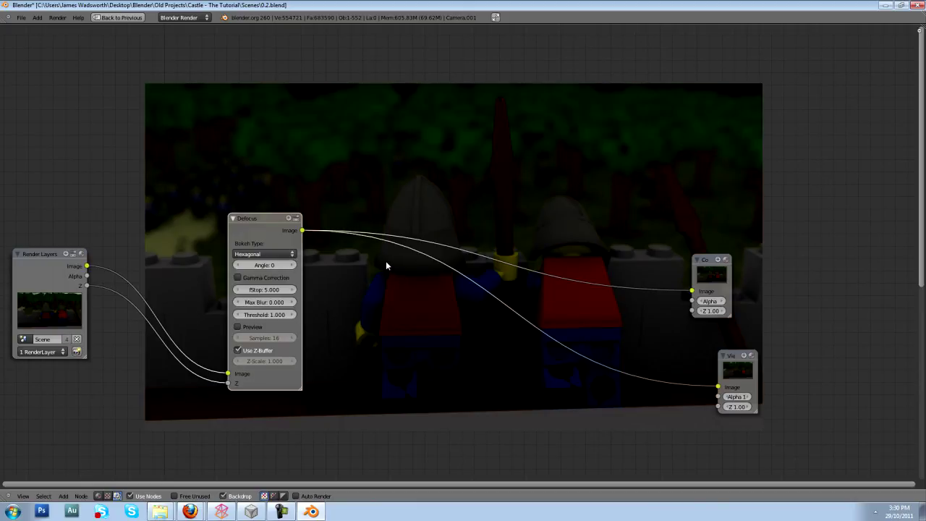
middle_click_drag(394, 294, 424, 330)
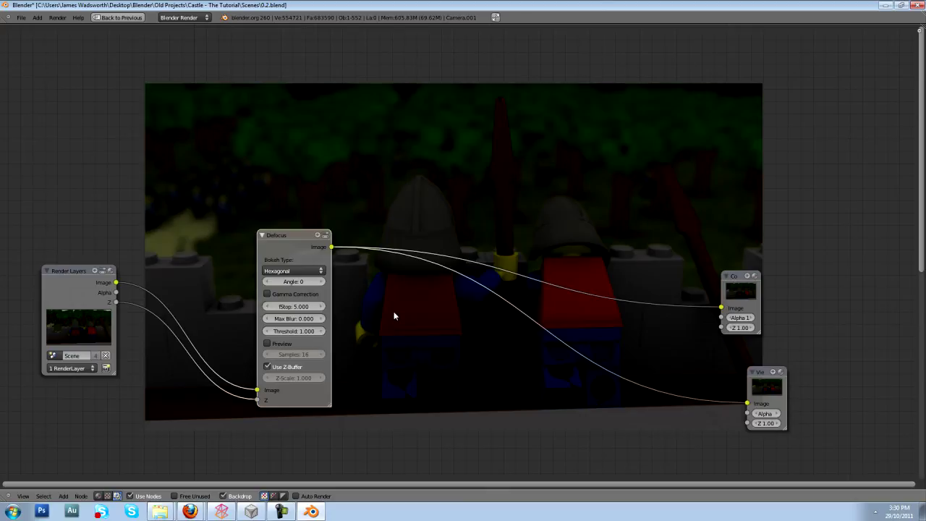
middle_click_drag(368, 285, 343, 272)
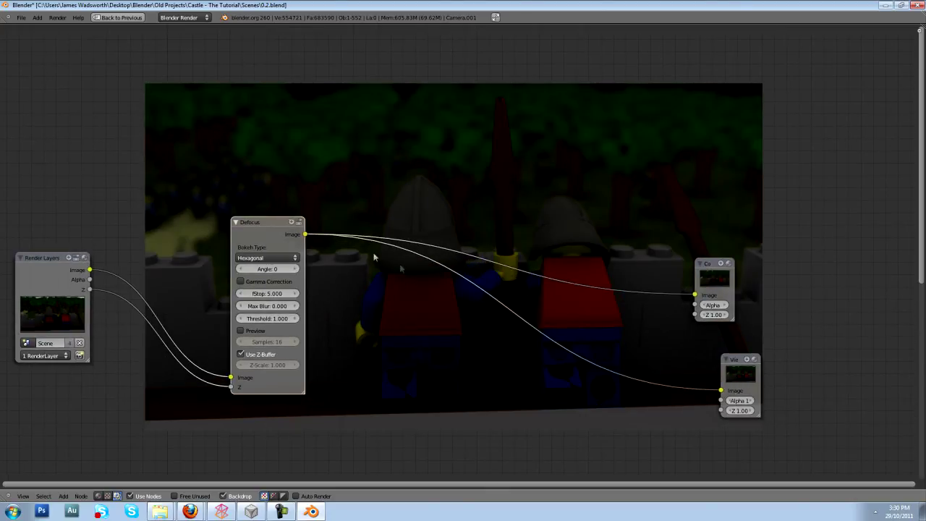